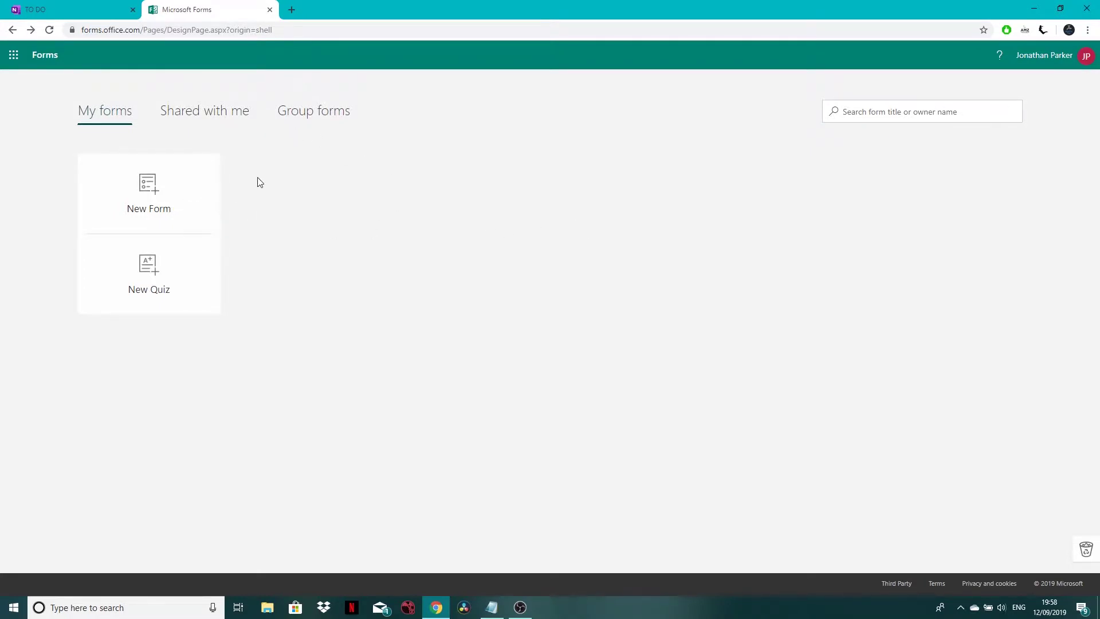
# Create a new blank form titled 'How did you find the visual effects course'.
pyautogui.click(177, 195)
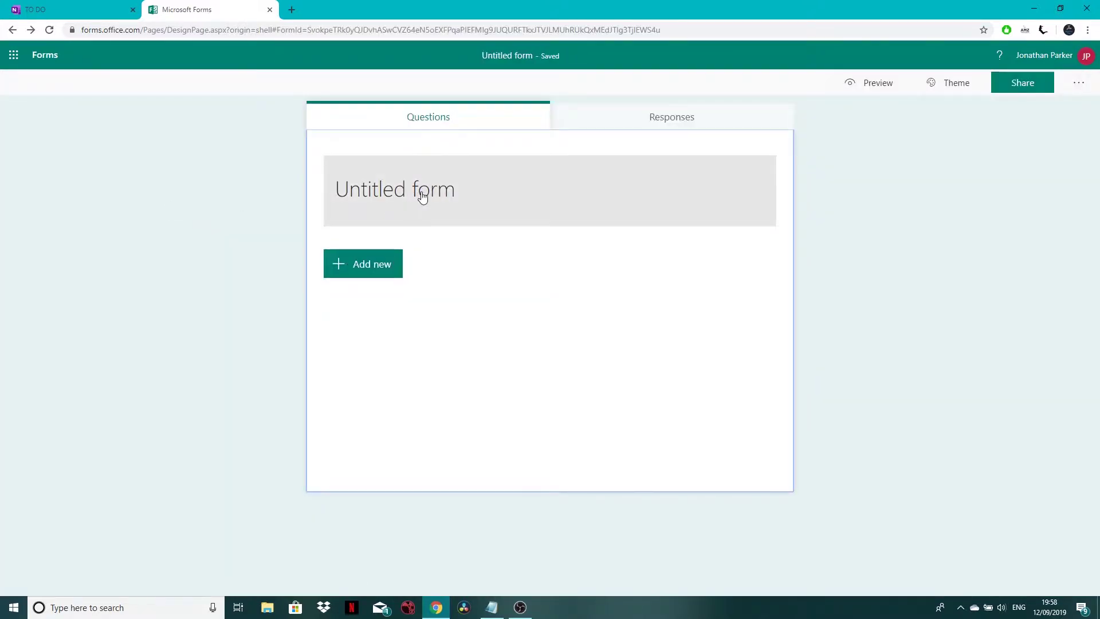
pyautogui.click(497, 200)
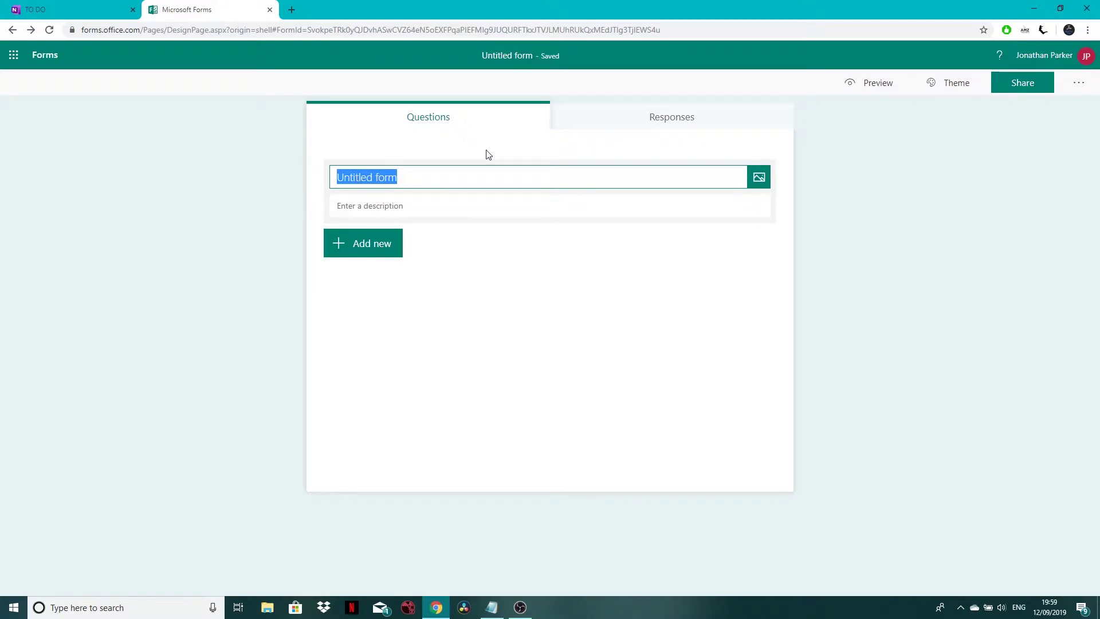
pyautogui.write('HOW')
pyautogui.press('BackSpace')
pyautogui.press('BackSpace')
pyautogui.write('ow')
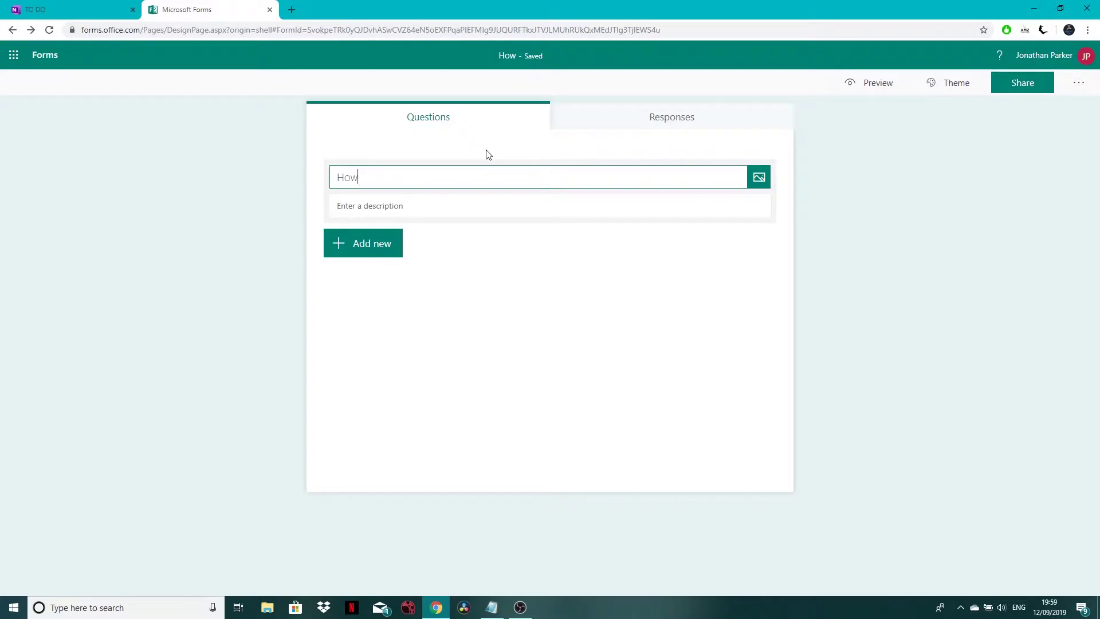
pyautogui.write('did you find')
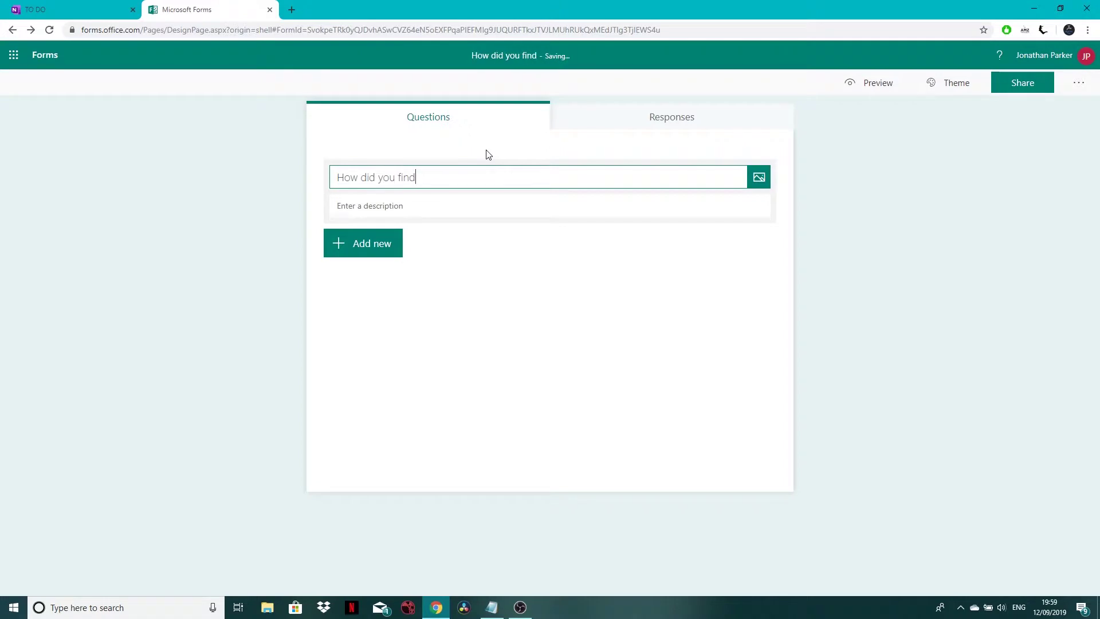
pyautogui.write(' the visual ')
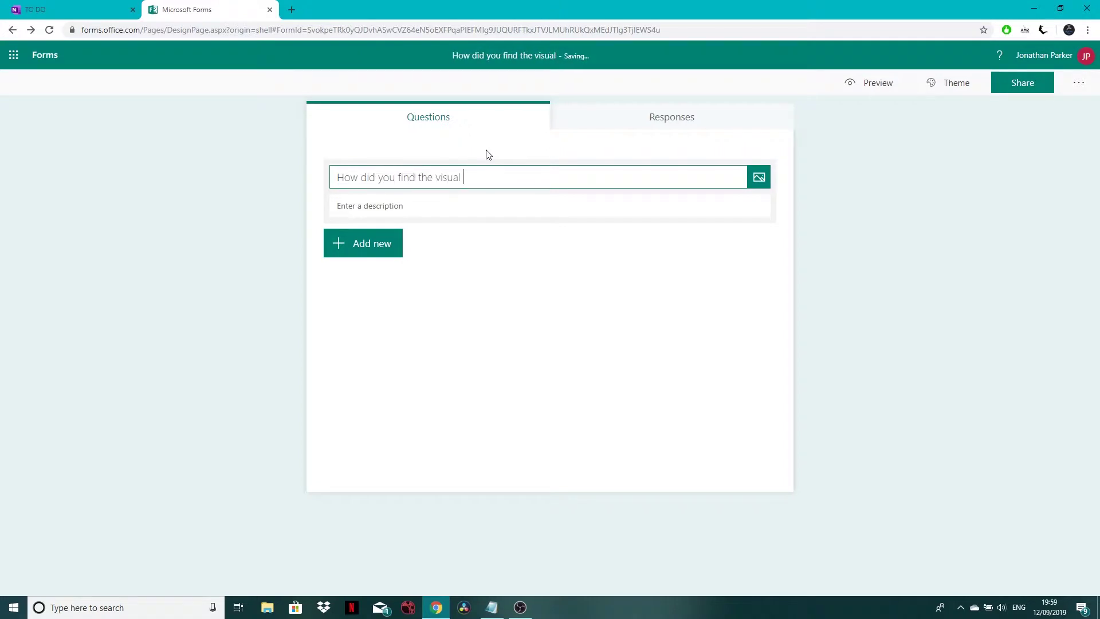
pyautogui.write('effects course')
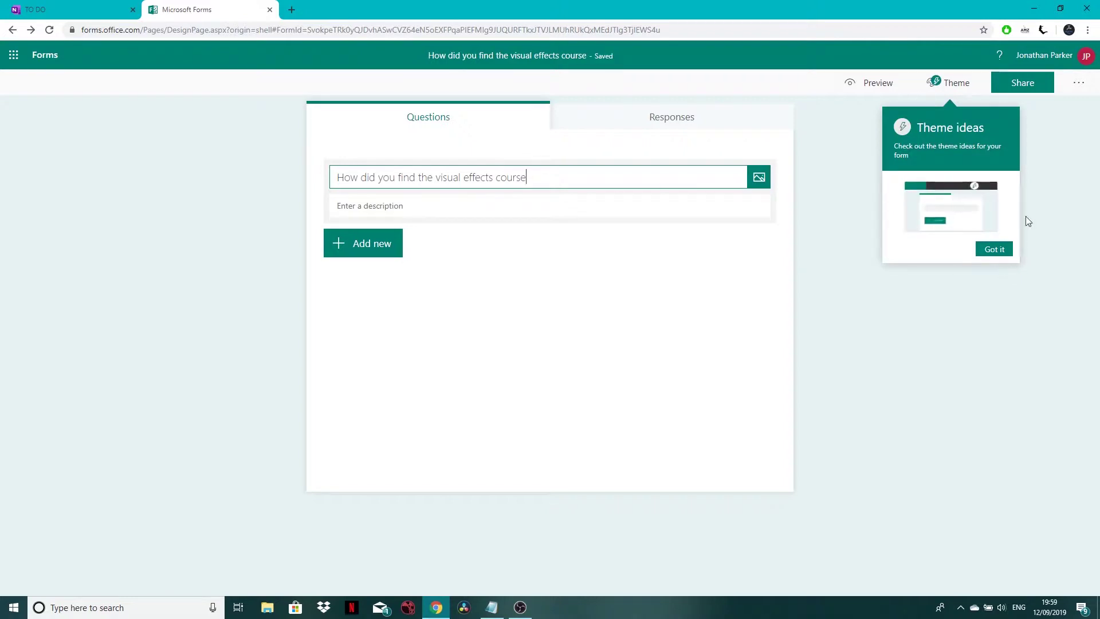
# Dismiss the theme tip and add the description 'Give feedback on your experince of the course'.
pyautogui.click(996, 251)
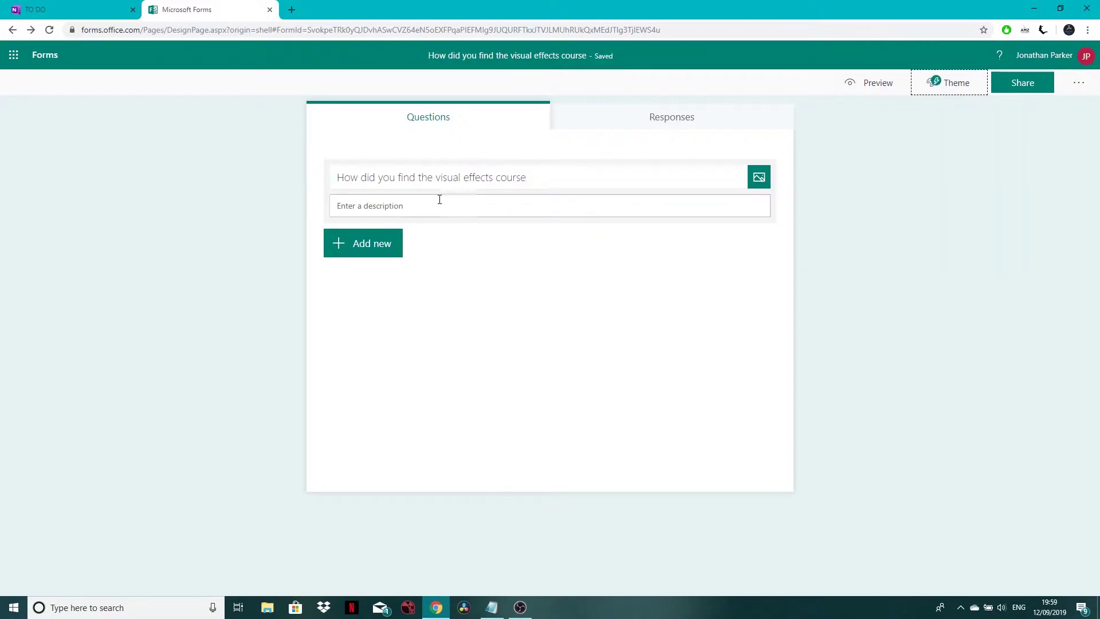
pyautogui.click(496, 208)
pyautogui.write('Give')
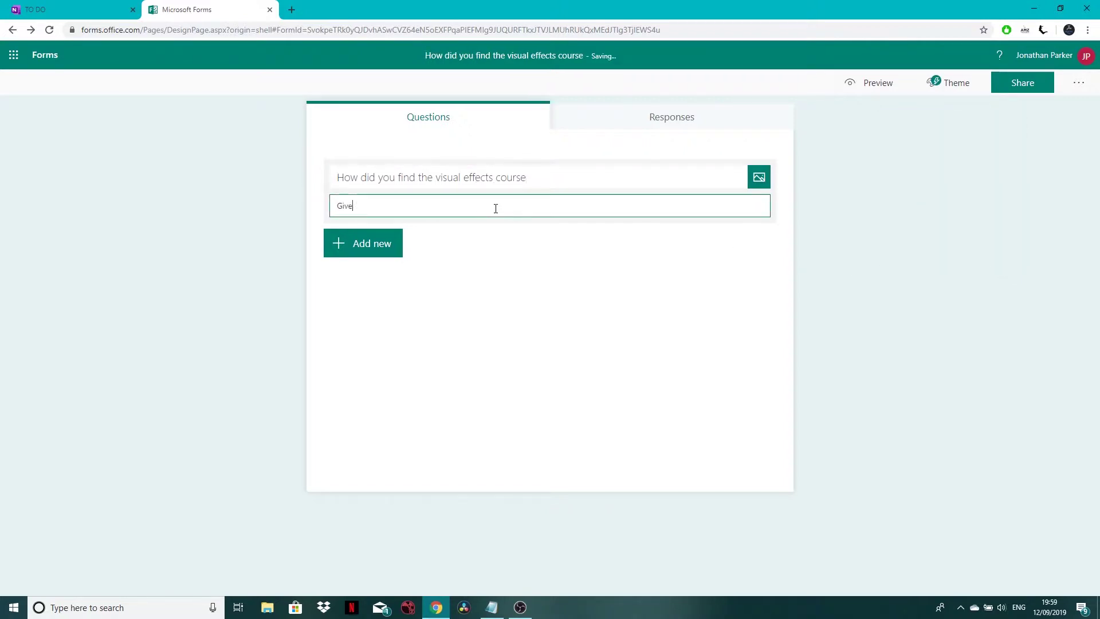
pyautogui.write(' feedback on your experince of the course')
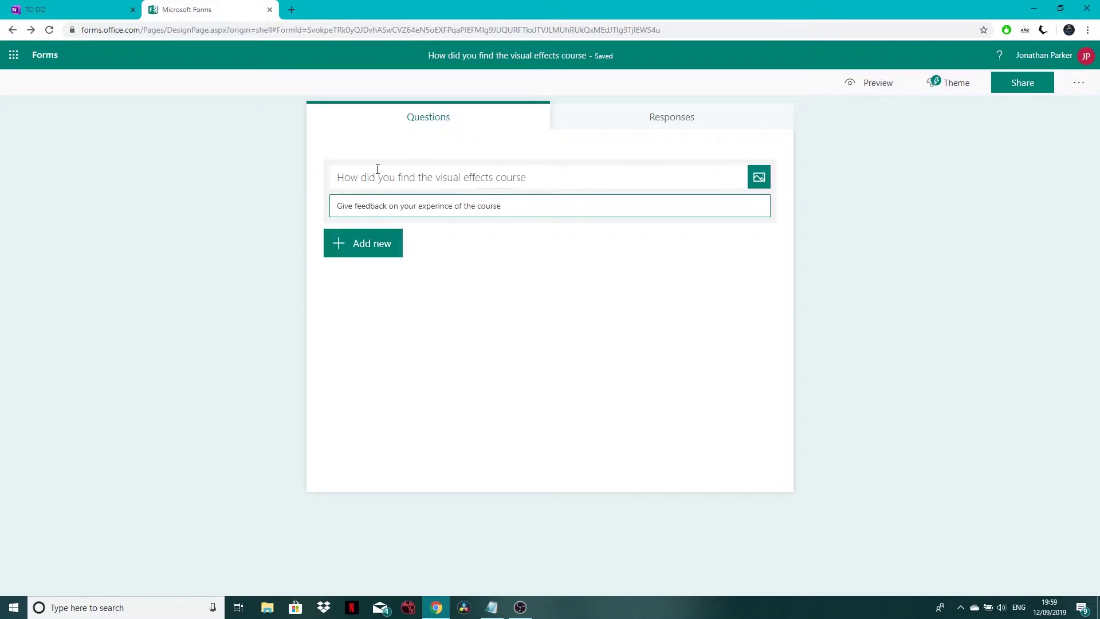
# Add a rating question worded 'How did you find the course'.
pyautogui.click(370, 246)
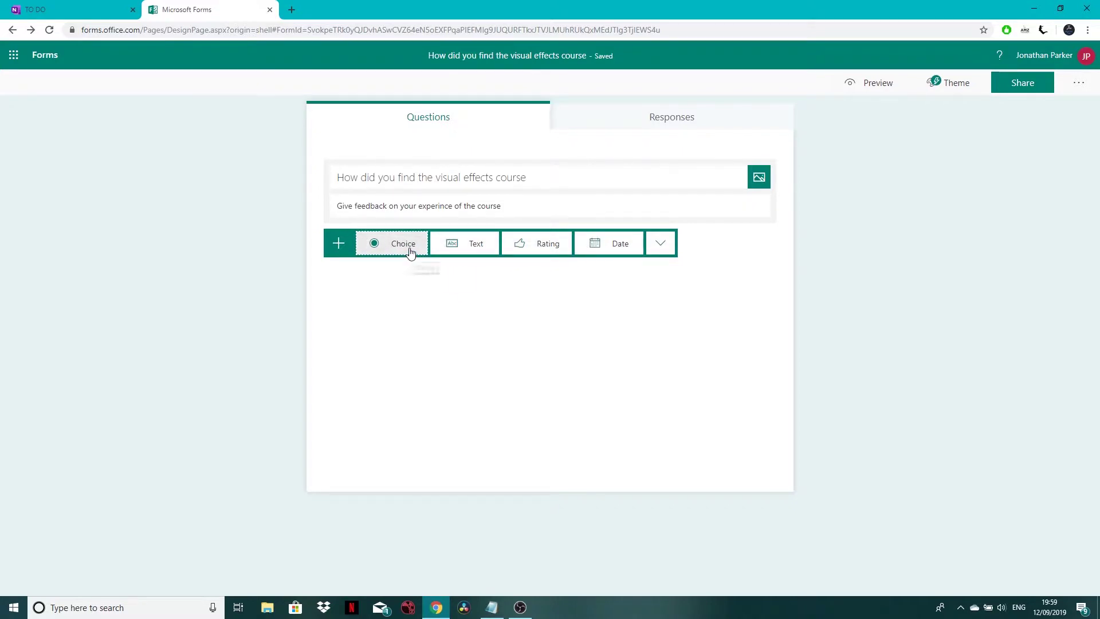
pyautogui.click(551, 243)
pyautogui.click(442, 319)
pyautogui.write('HOw')
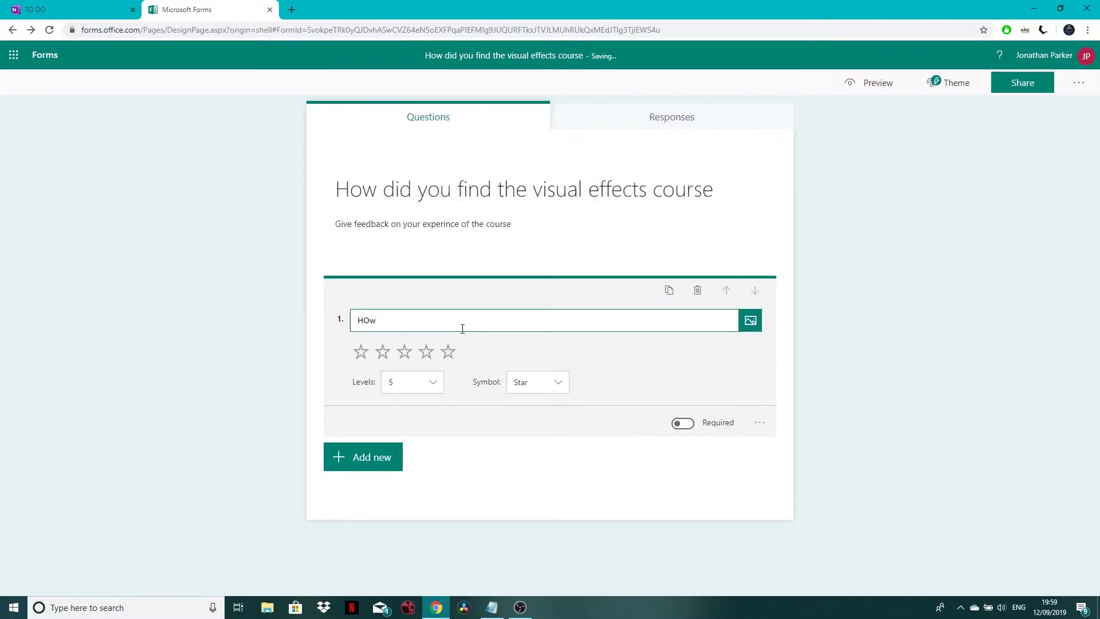
pyautogui.write(' did you find the course')
# Settle the rating on 5 levels with star symbols, leaving it optional.
pyautogui.click(433, 384)
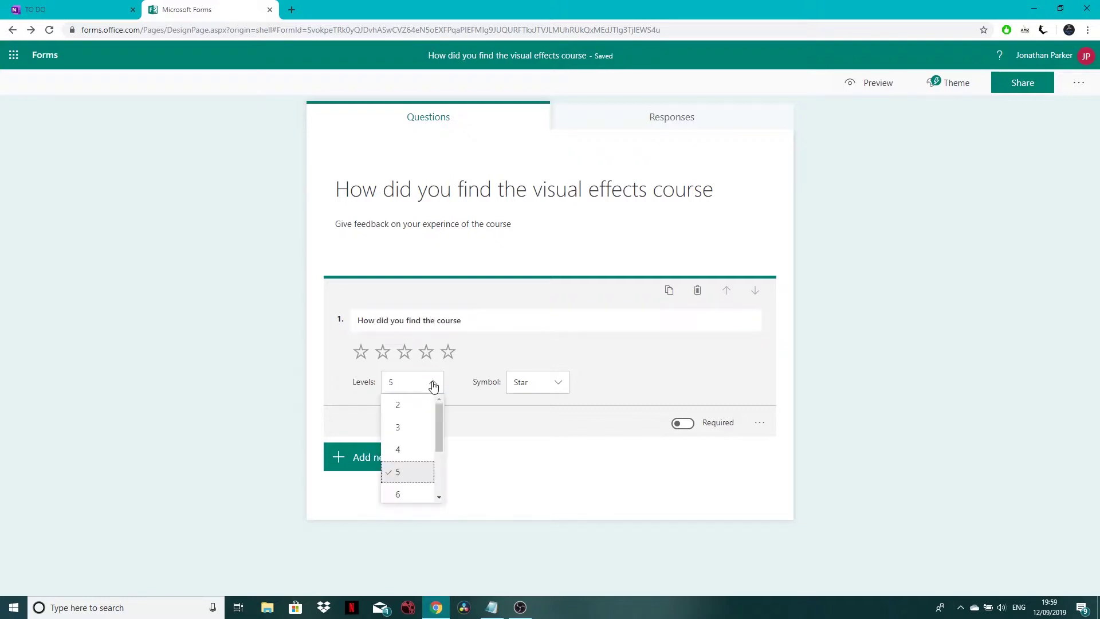
pyautogui.click(404, 428)
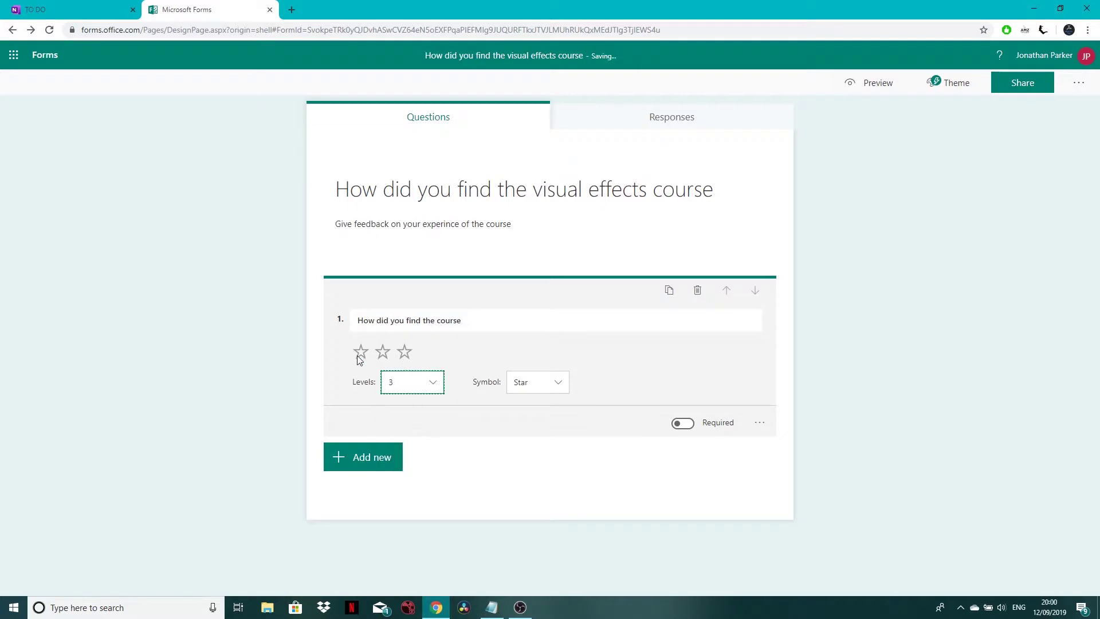
pyautogui.click(431, 382)
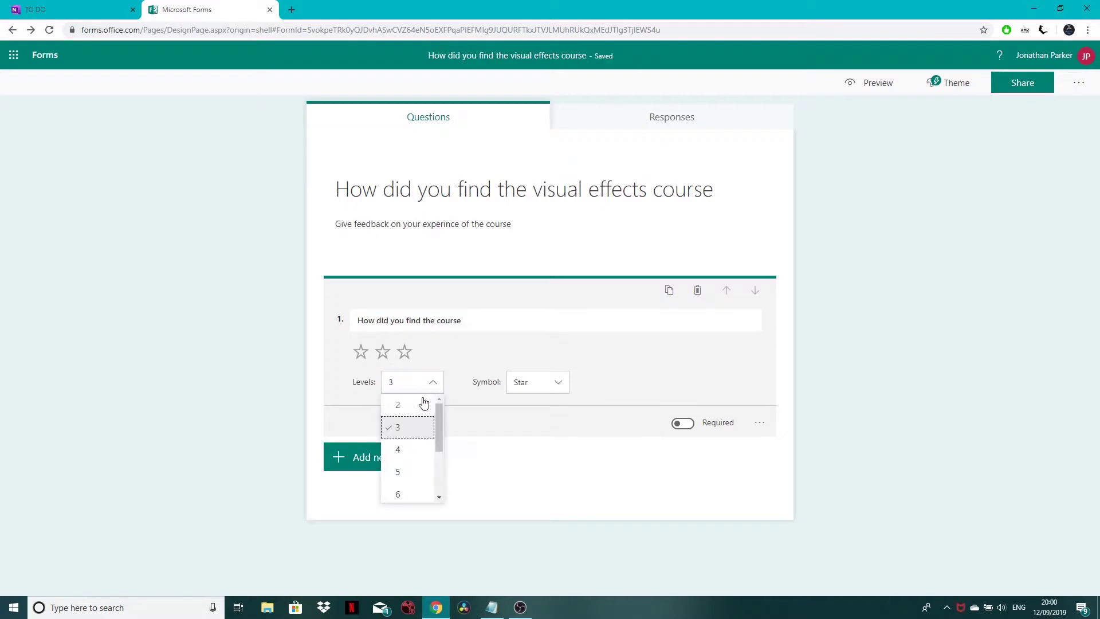
pyautogui.click(413, 474)
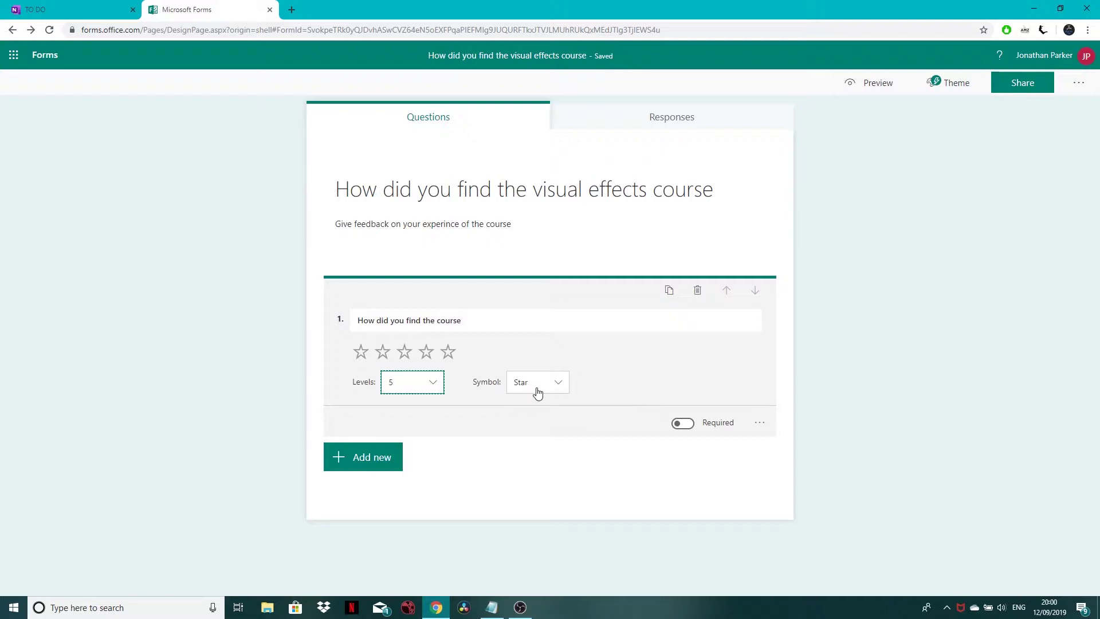
pyautogui.click(556, 389)
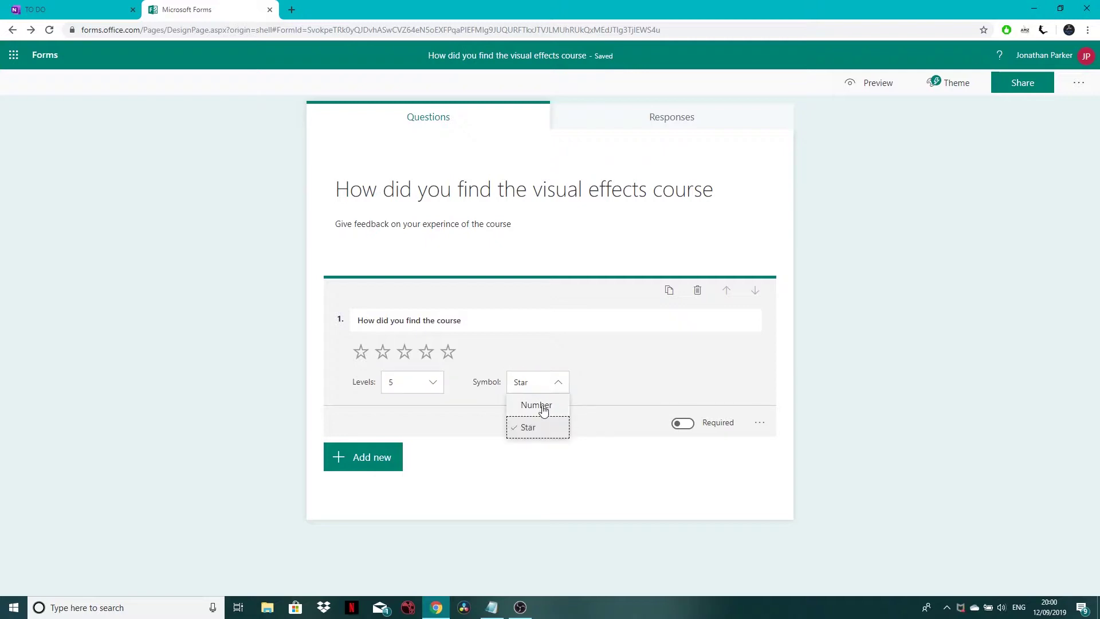
pyautogui.click(544, 408)
pyautogui.click(543, 399)
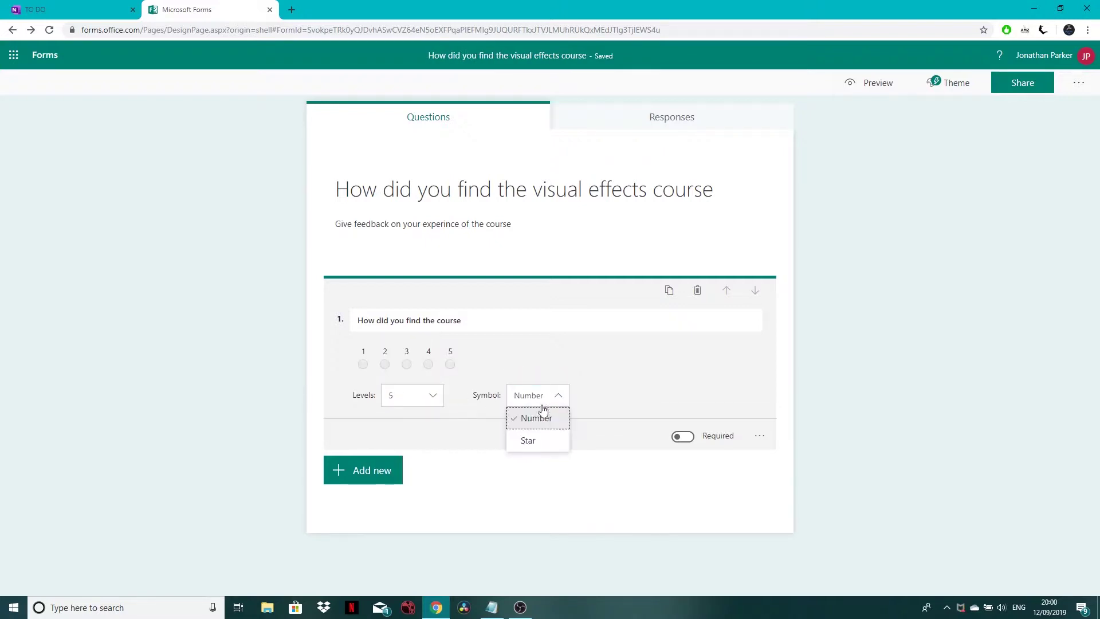
pyautogui.click(539, 443)
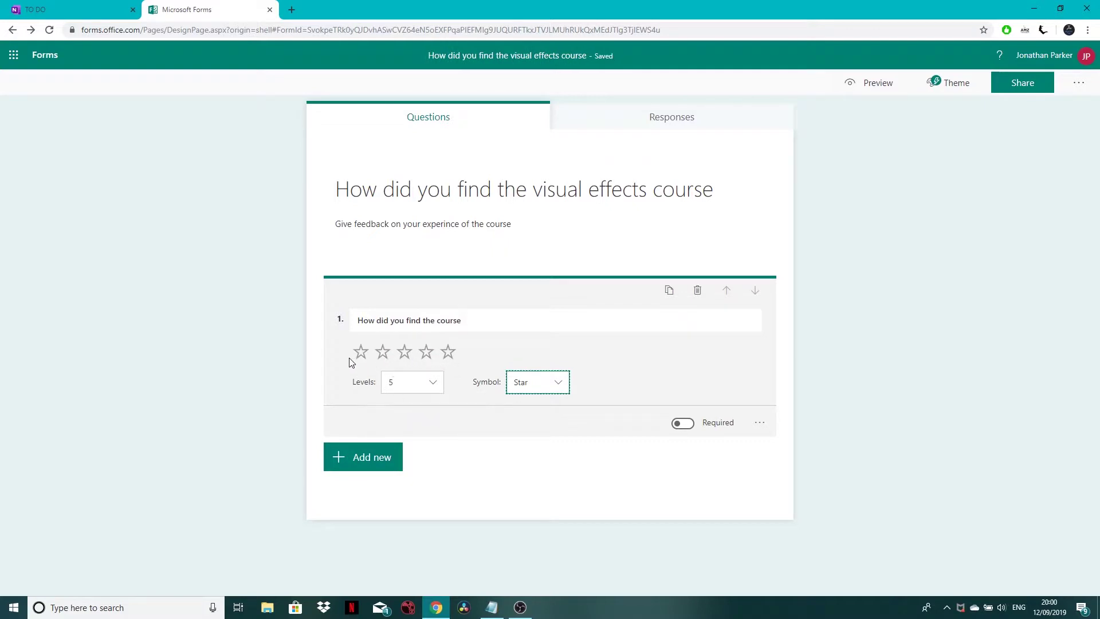
pyautogui.click(684, 425)
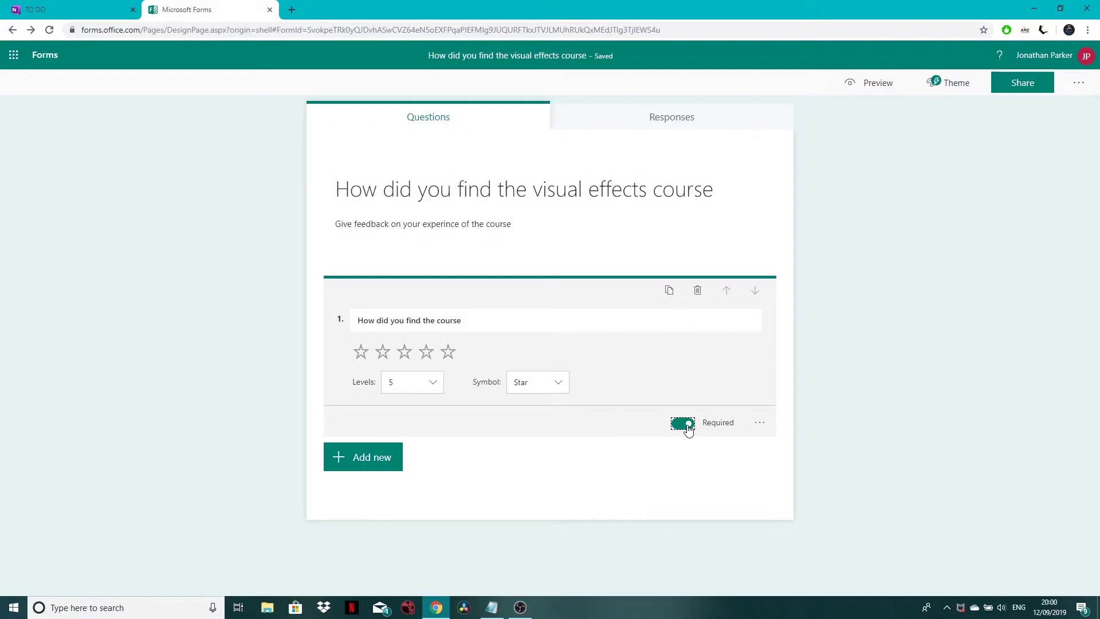
pyautogui.click(684, 424)
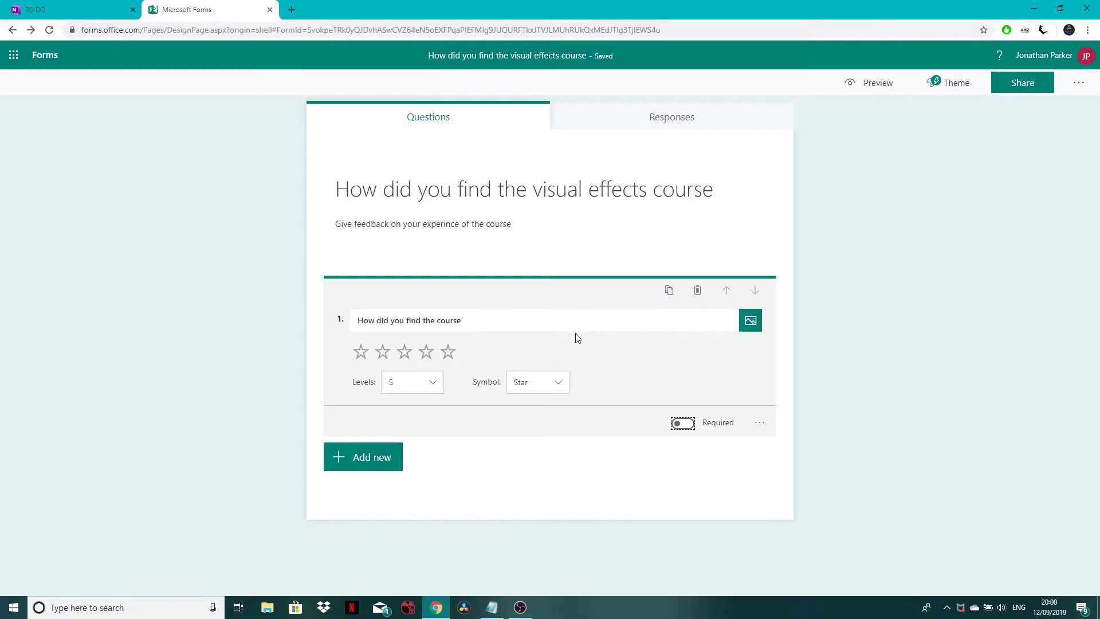
pyautogui.moveTo(745, 327)
# Add a text question worded 'What did you learn from the course'.
pyautogui.click(377, 464)
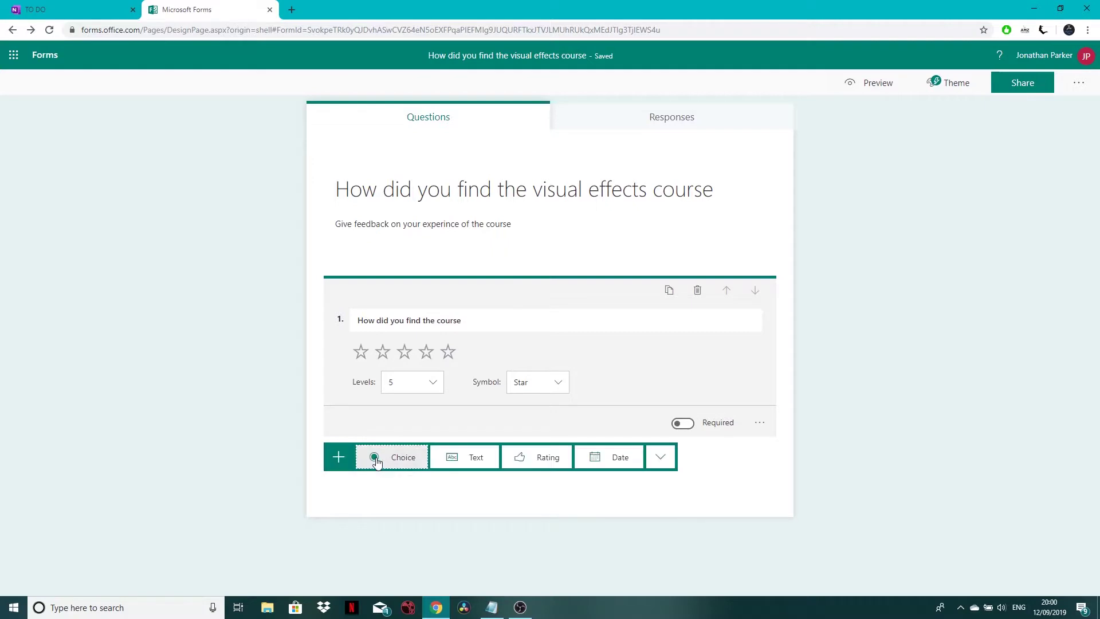
pyautogui.click(474, 459)
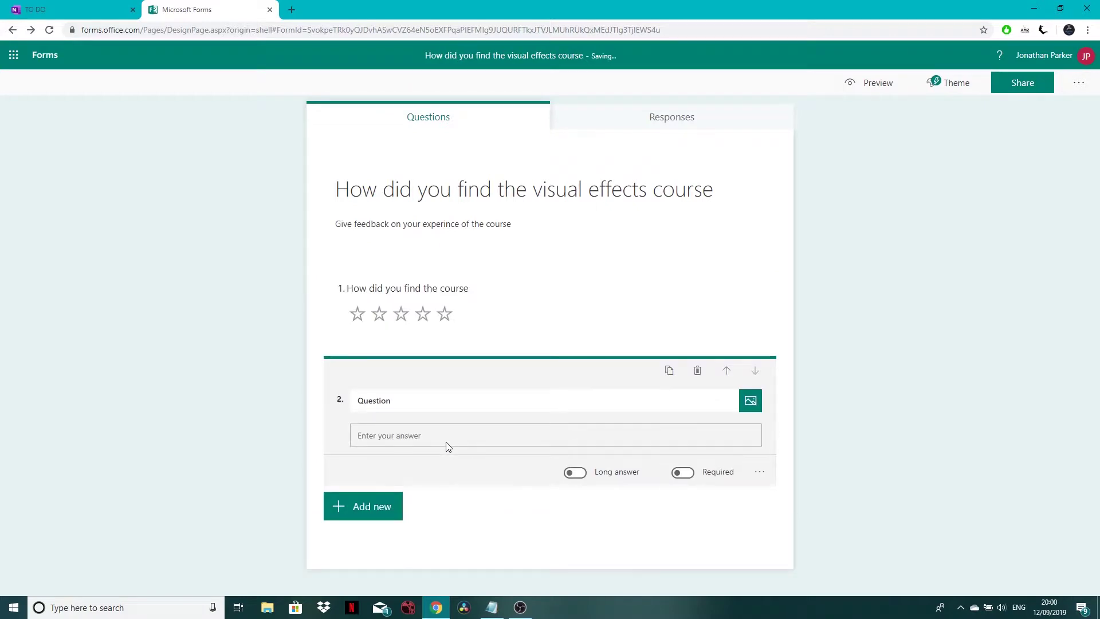
pyautogui.doubleClick(405, 402)
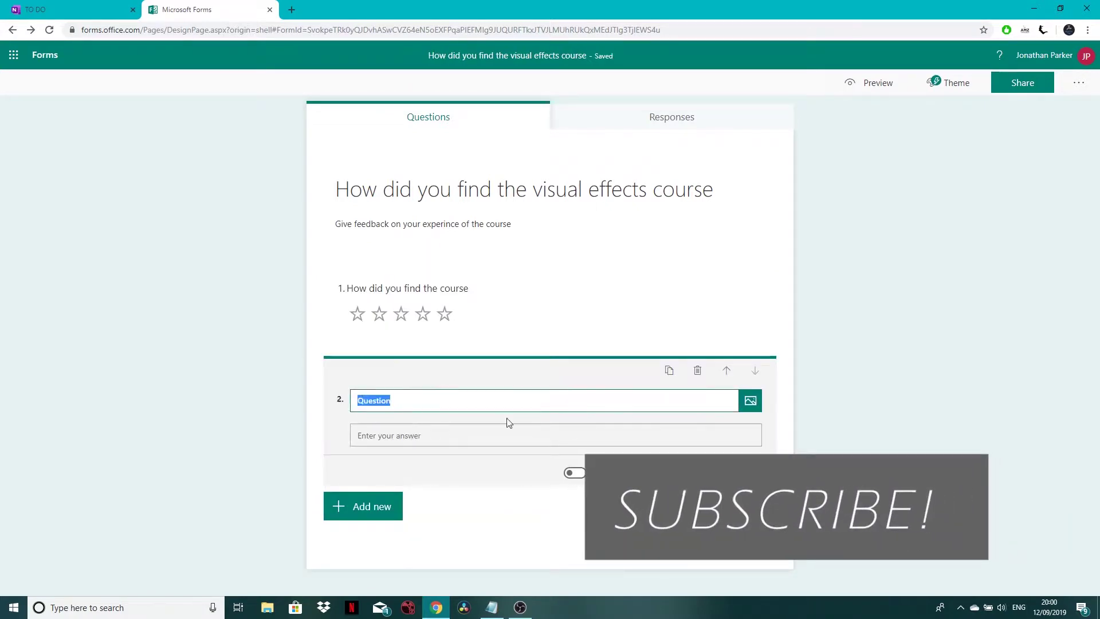
pyautogui.write('wHat was your fa')
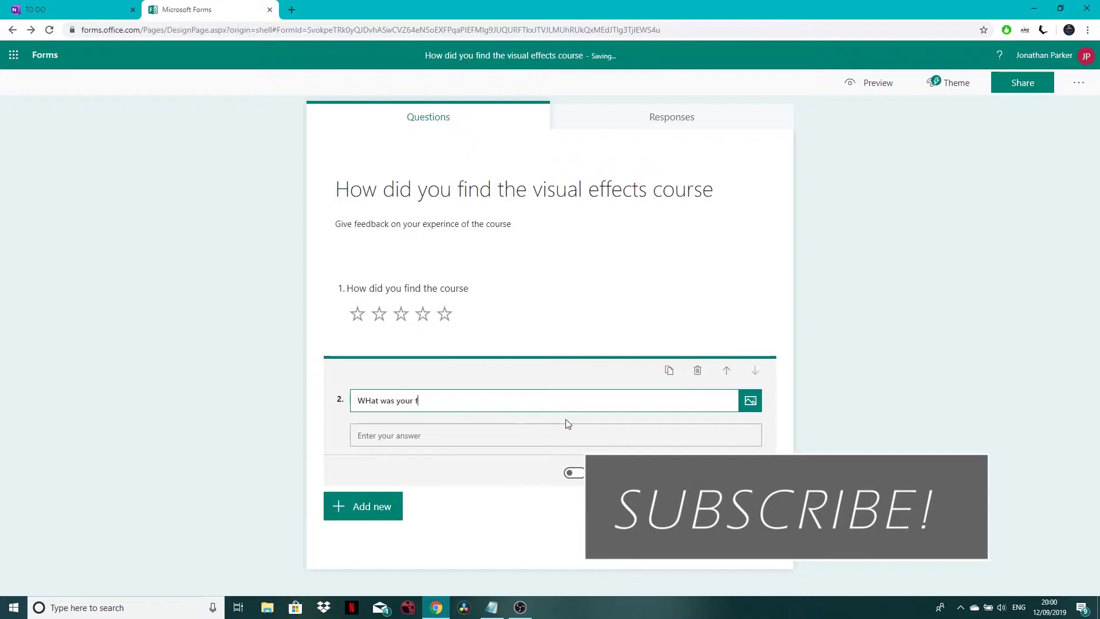
pyautogui.write('vouri')
pyautogui.press('BackSpace')
pyautogui.press('BackSpace')
pyautogui.press('BackSpace')
pyautogui.press('BackSpace')
pyautogui.press('BackSpace')
pyautogui.press('BackSpace')
pyautogui.press('BackSpace')
pyautogui.press('BackSpace')
pyautogui.press('BackSpace')
pyautogui.press('BackSpace')
pyautogui.press('BackSpace')
pyautogui.press('BackSpace')
pyautogui.press('BackSpace')
pyautogui.press('BackSpace')
pyautogui.press('BackSpace')
pyautogui.press('BackSpace')
pyautogui.press('BackSpace')
pyautogui.press('BackSpace')
pyautogui.press('BackSpace')
pyautogui.press('BackSpace')
pyautogui.write('hat did you learn from ')
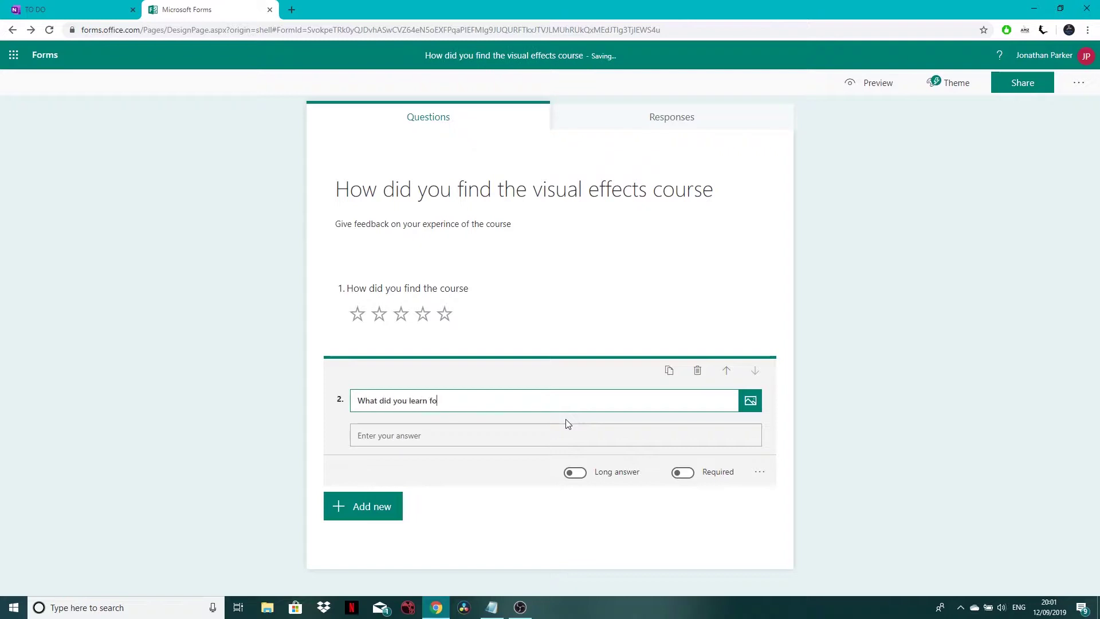
pyautogui.write('the course')
pyautogui.click(417, 435)
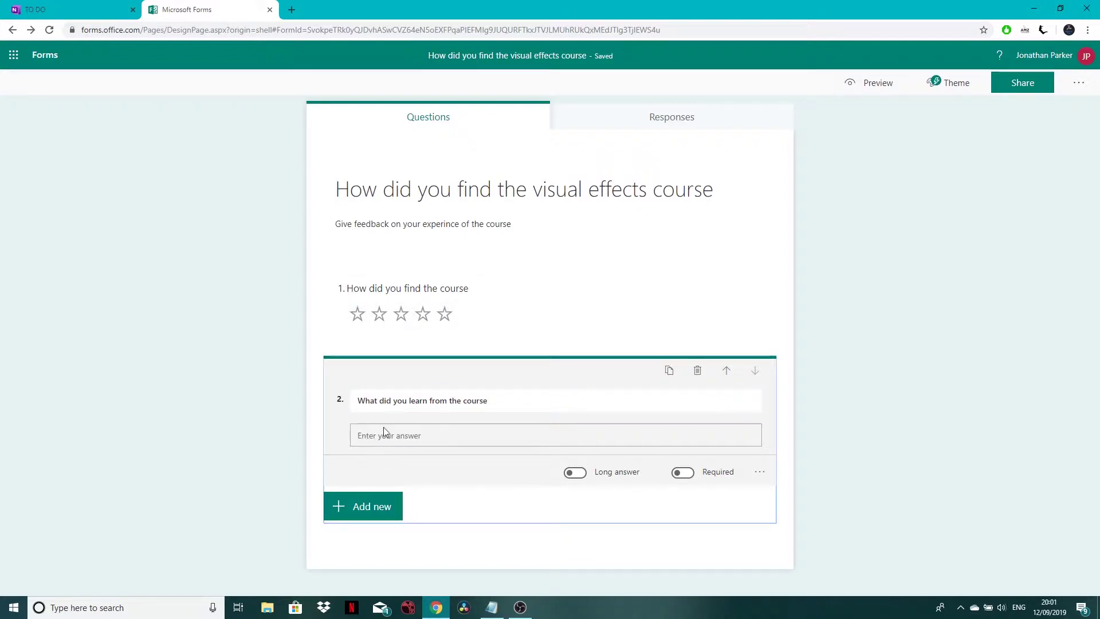
# Turn on Long answer for question 2 and keep it optional.
pyautogui.click(578, 474)
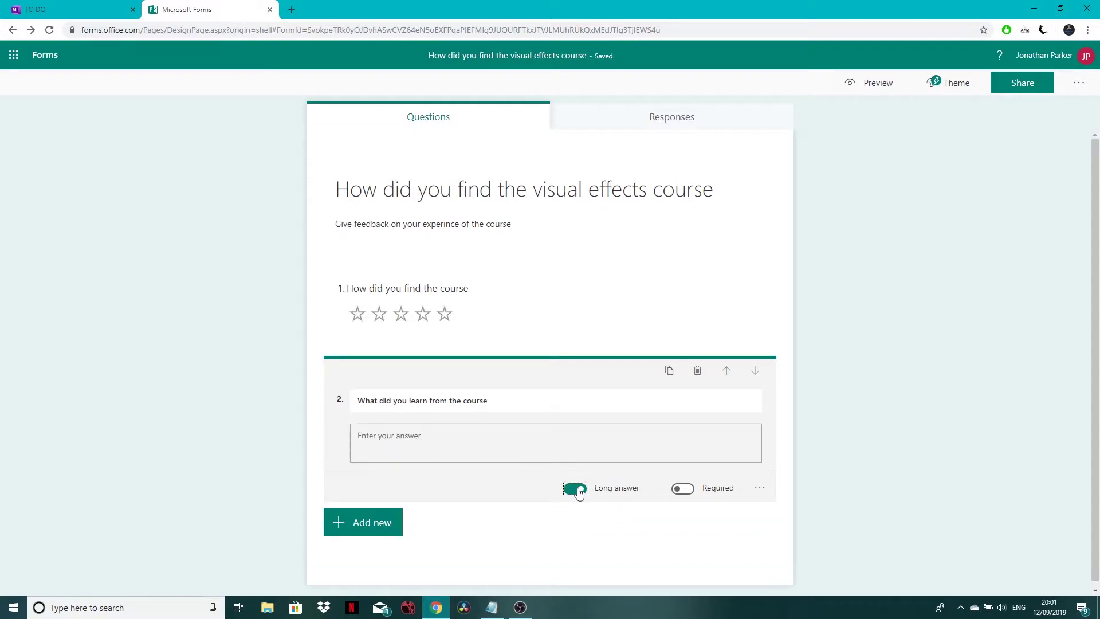
pyautogui.click(683, 488)
pyautogui.click(684, 491)
# Add a date question as question 3 titled 'When did you sit the course'.
pyautogui.click(371, 526)
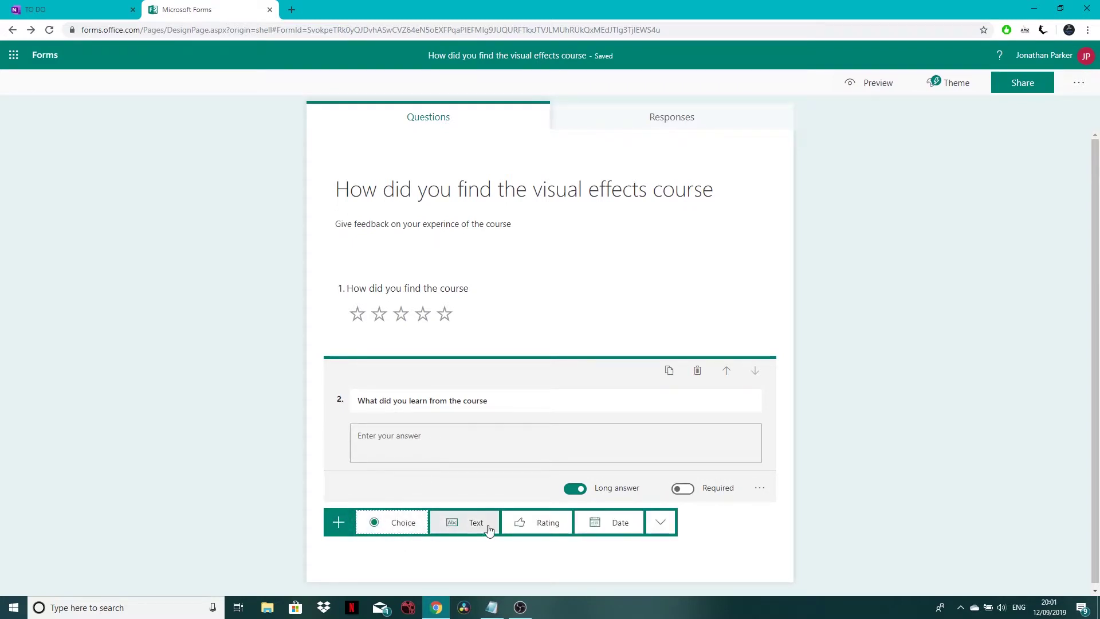
pyautogui.click(609, 526)
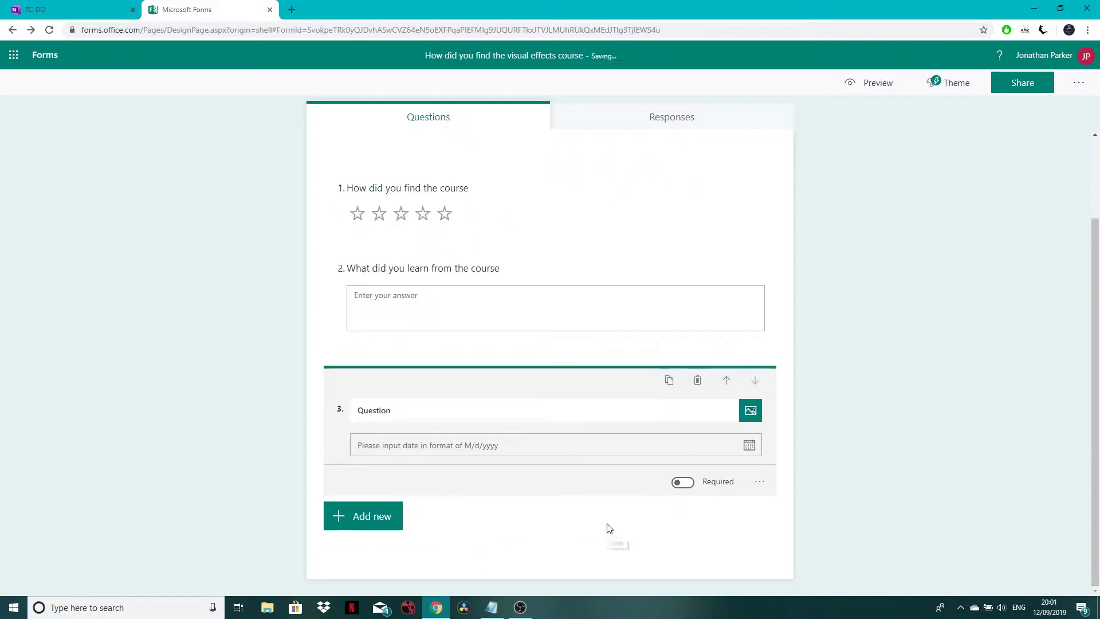
pyautogui.click(412, 412)
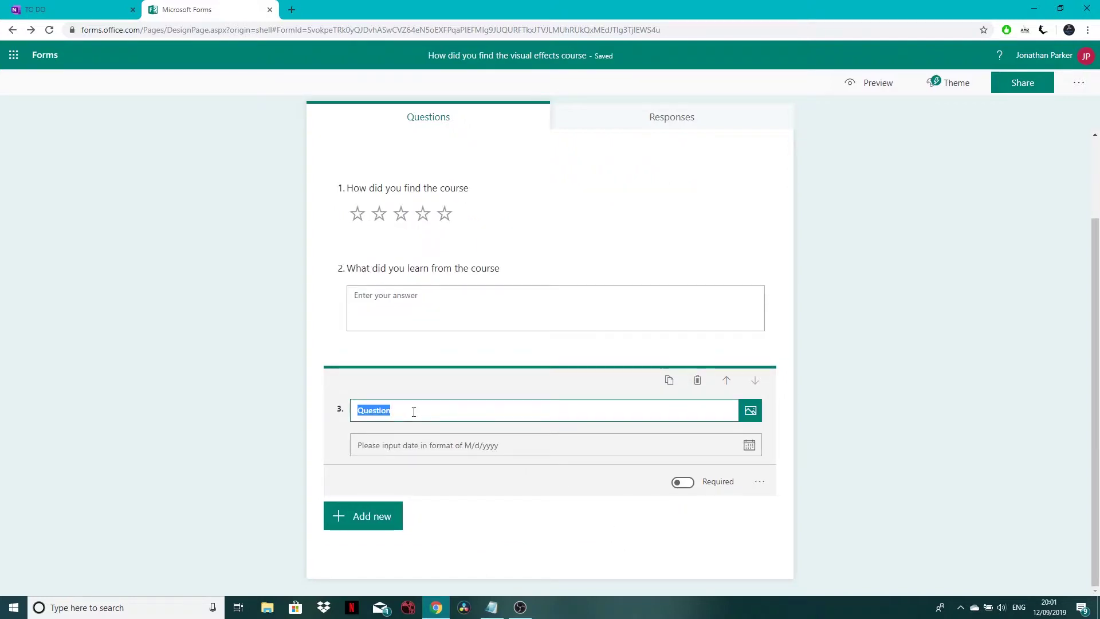
pyautogui.write('When did you sit the')
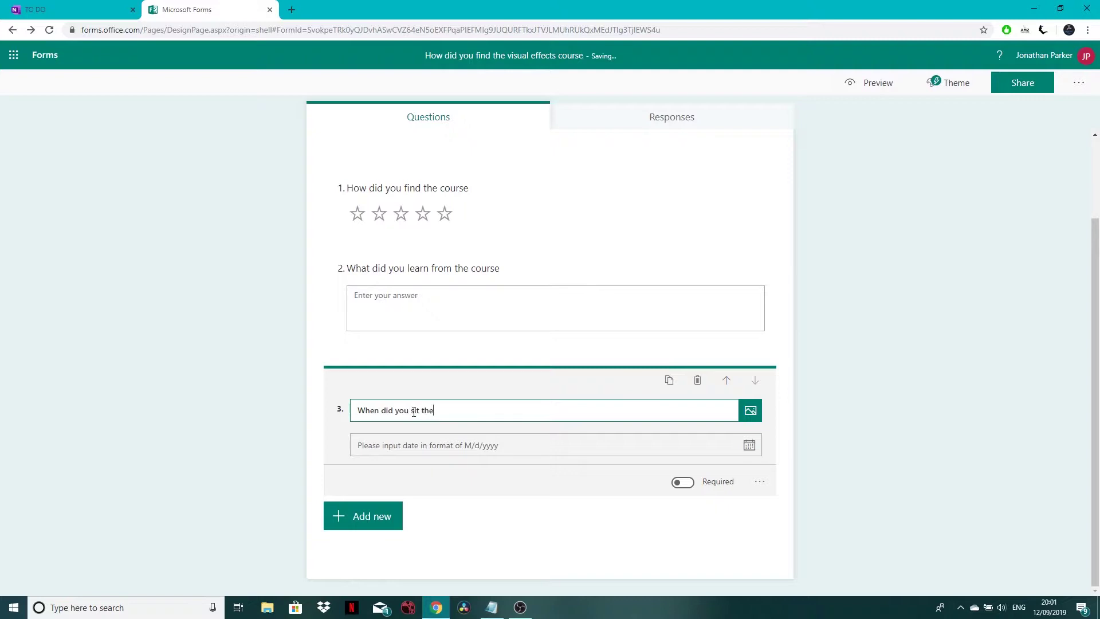
pyautogui.write(' course')
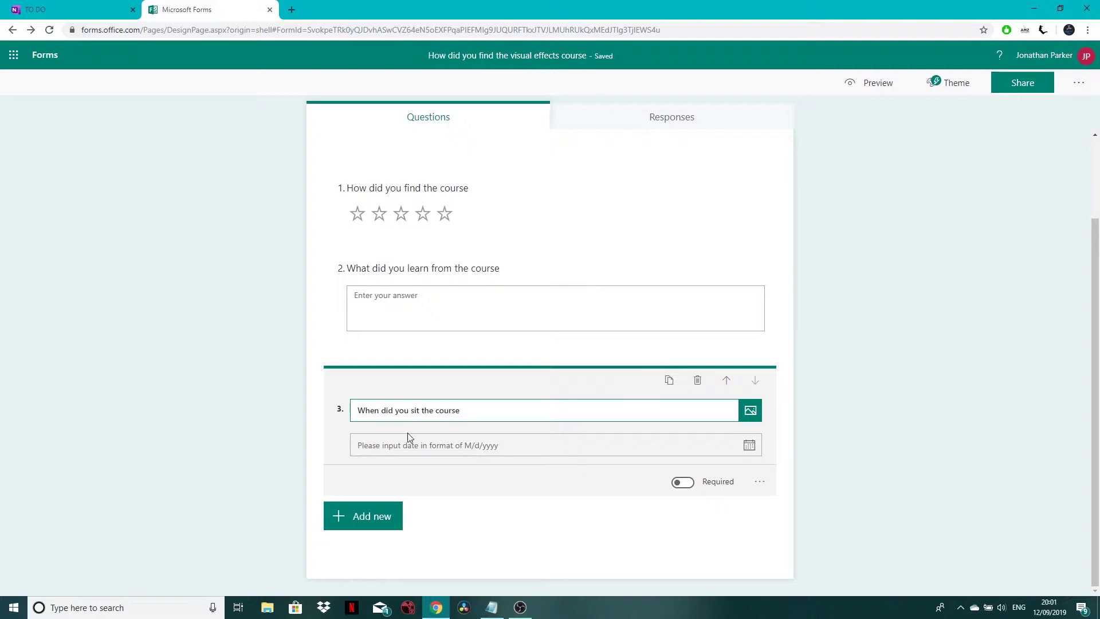
pyautogui.click(749, 446)
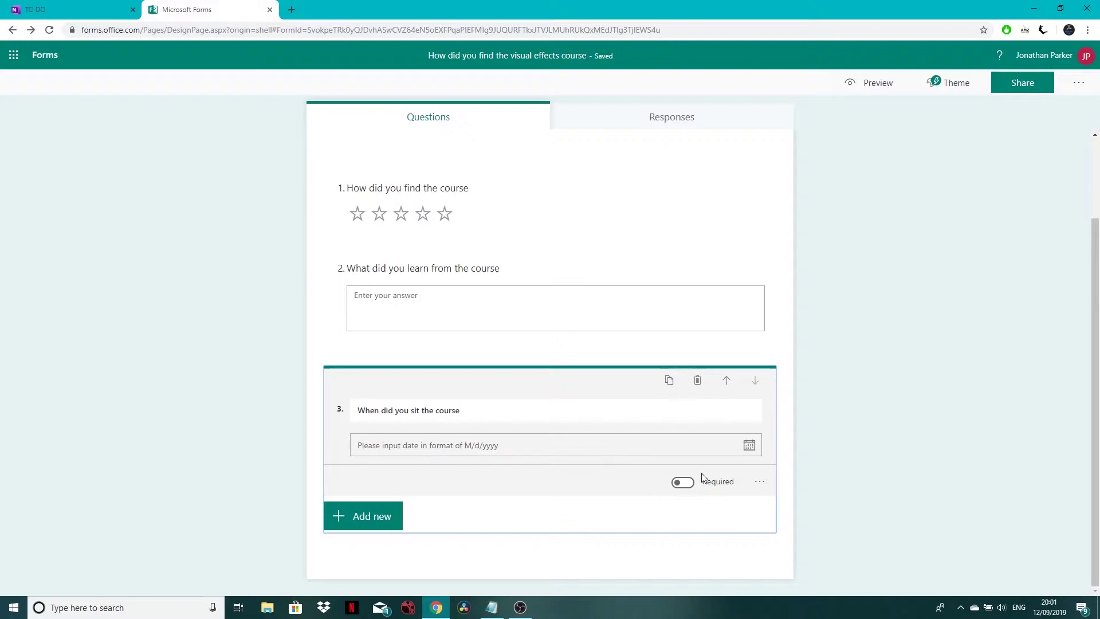
pyautogui.moveTo(750, 411)
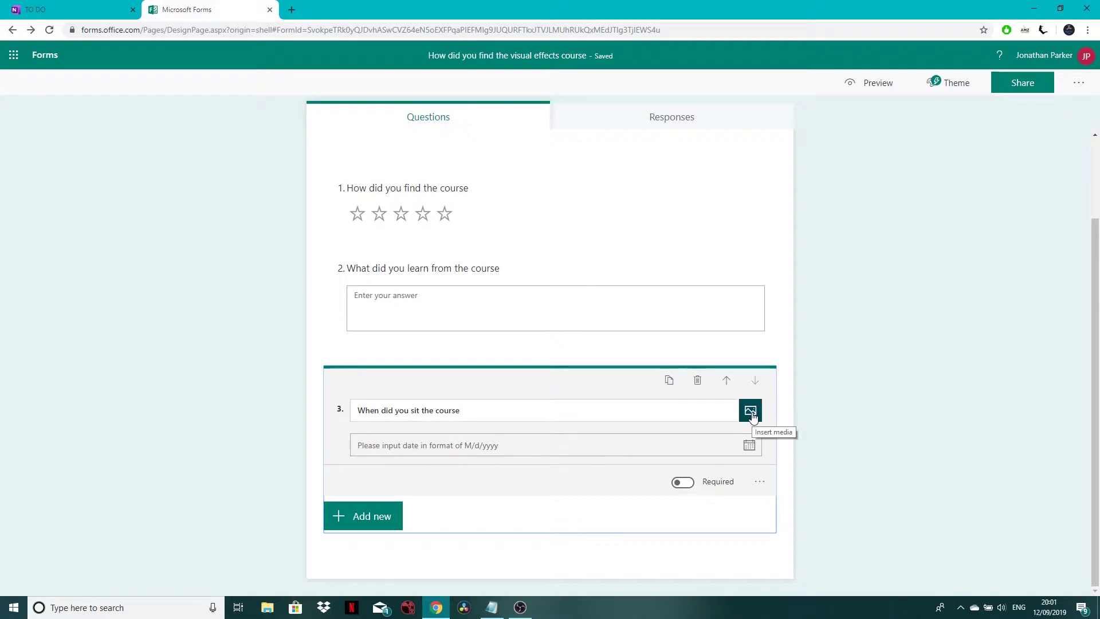
# Add a choice question worded 'What was your favourite lesson'.
pyautogui.click(373, 526)
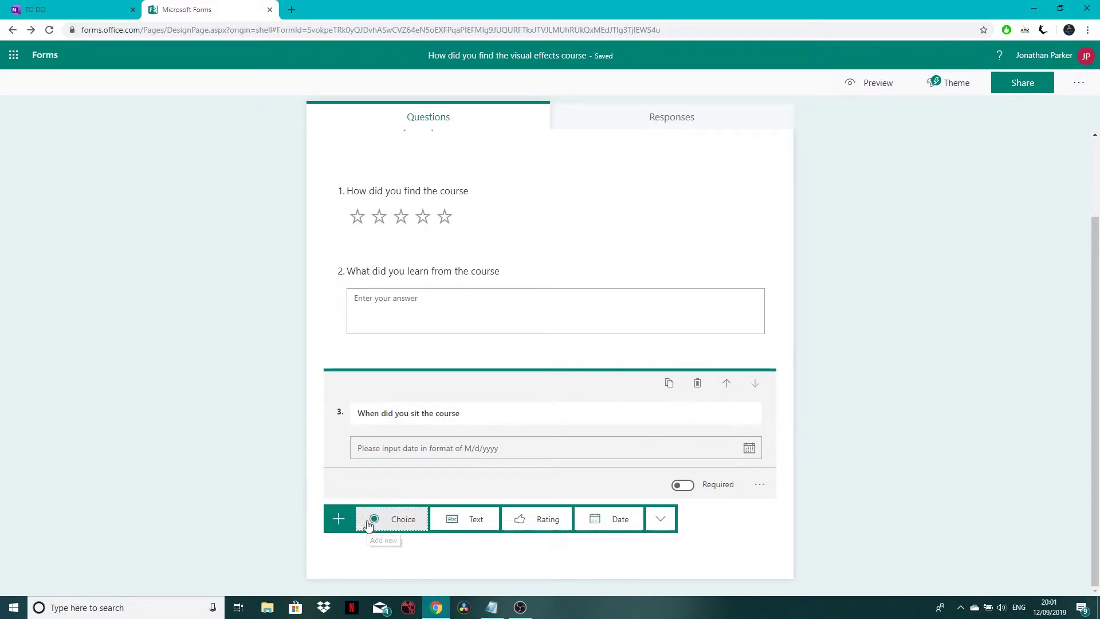
pyautogui.click(398, 520)
pyautogui.click(418, 346)
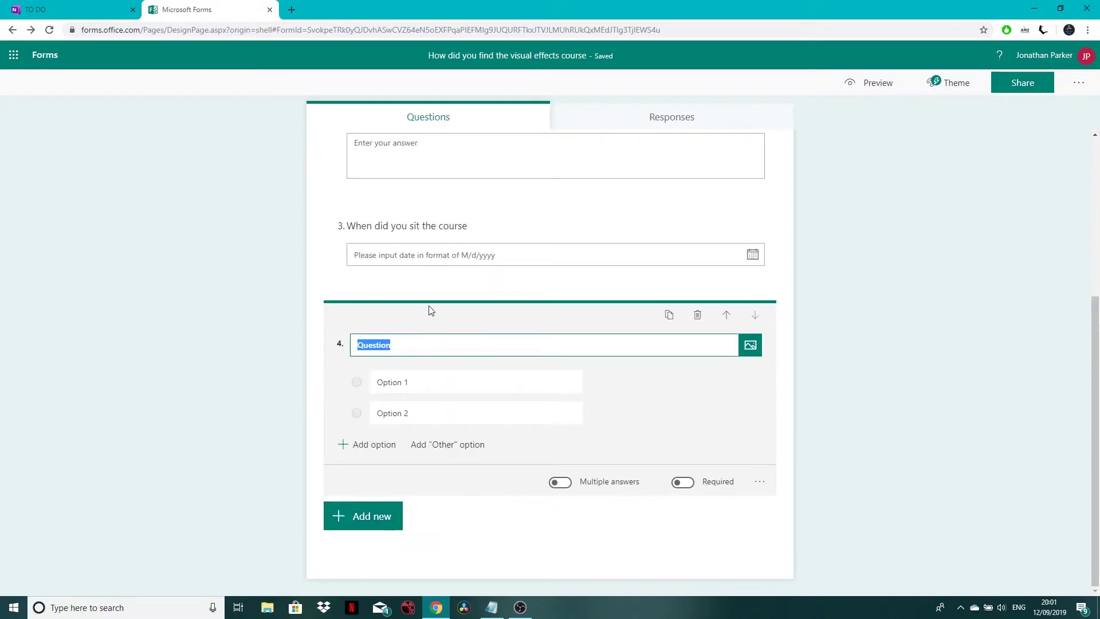
pyautogui.write('What')
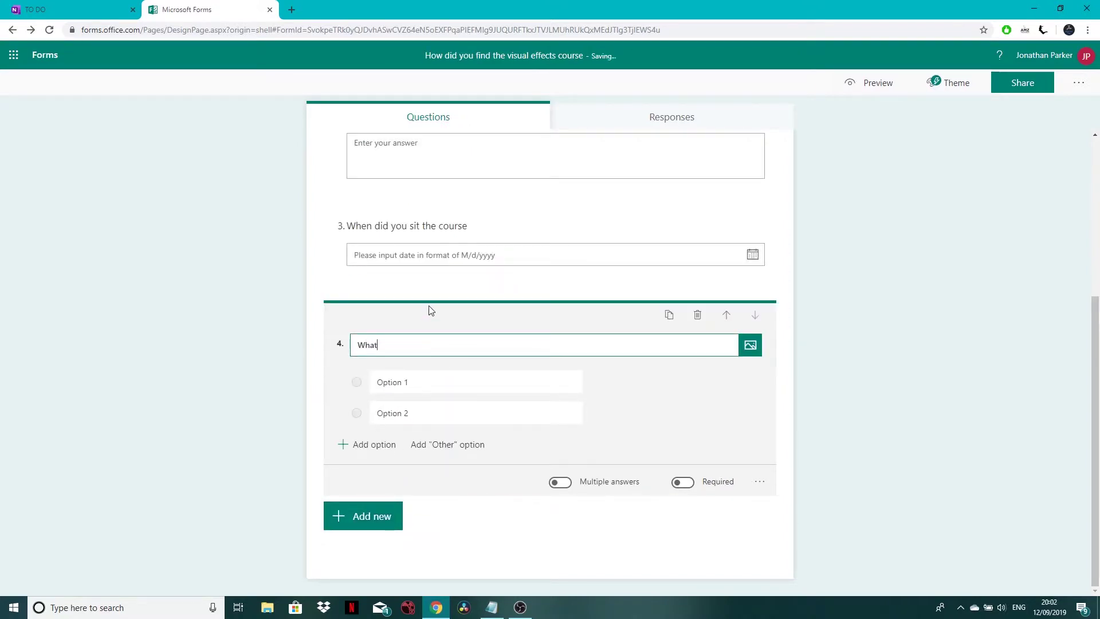
pyautogui.write(' was your favourite lesson')
# Name the first two choices Lesson 1 and Lesson 2, then add Option 3 and Other.
pyautogui.click(390, 382)
pyautogui.write('Lesson 1')
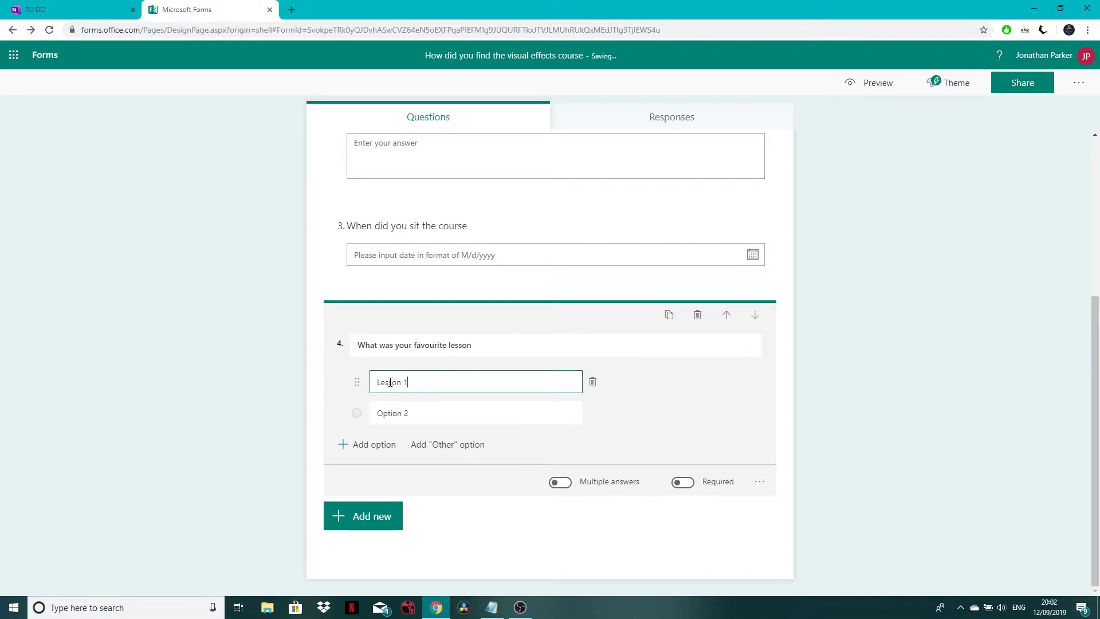
pyautogui.click(428, 413)
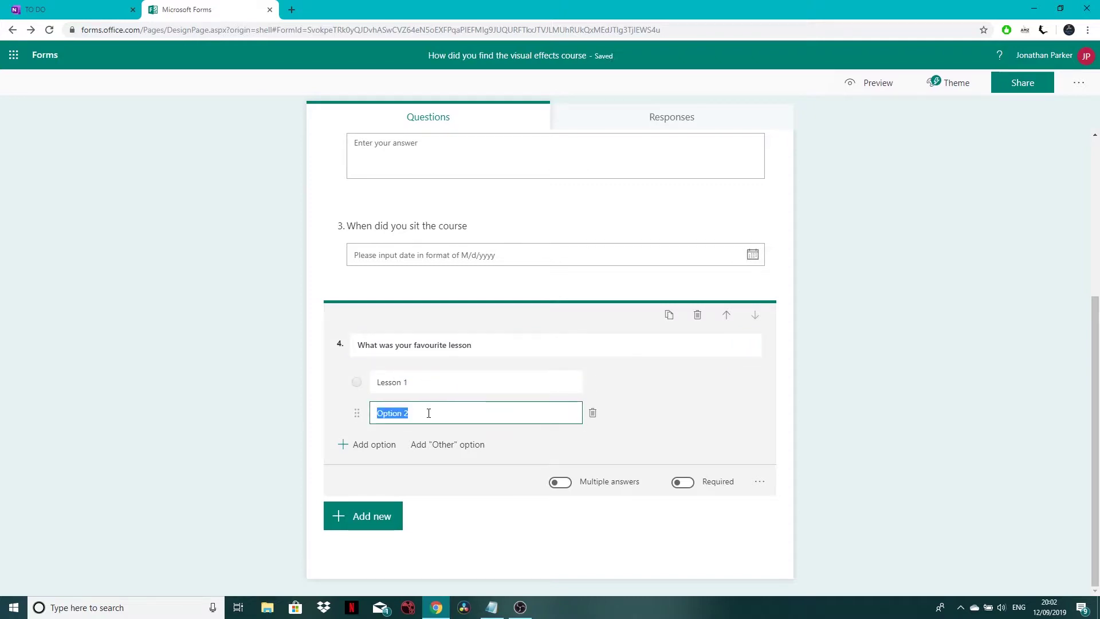
pyautogui.write('Lesson 2')
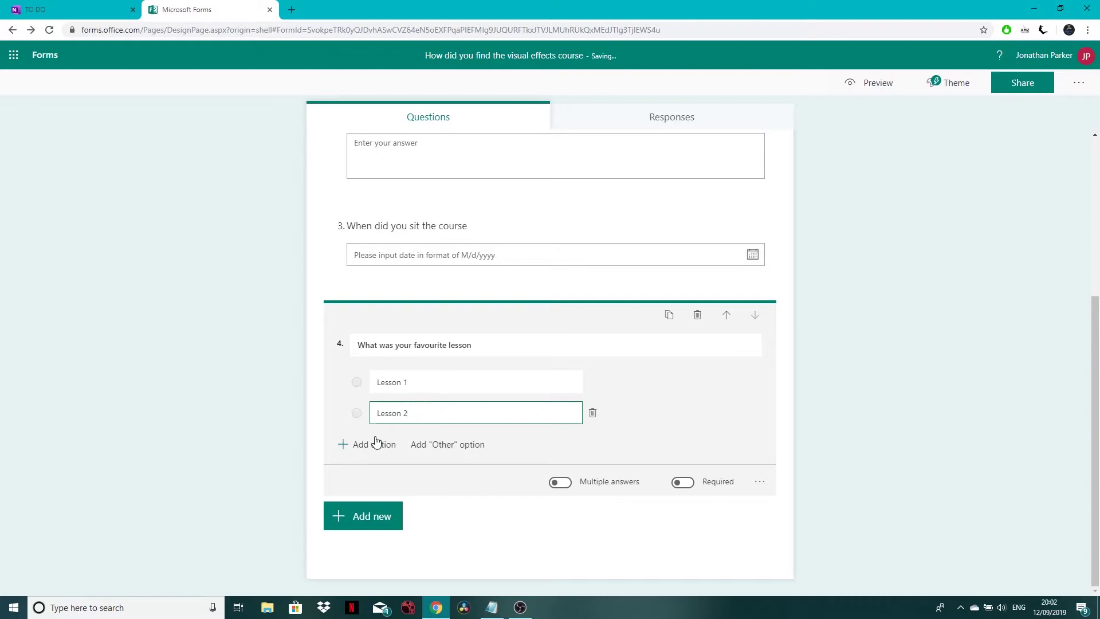
pyautogui.click(375, 446)
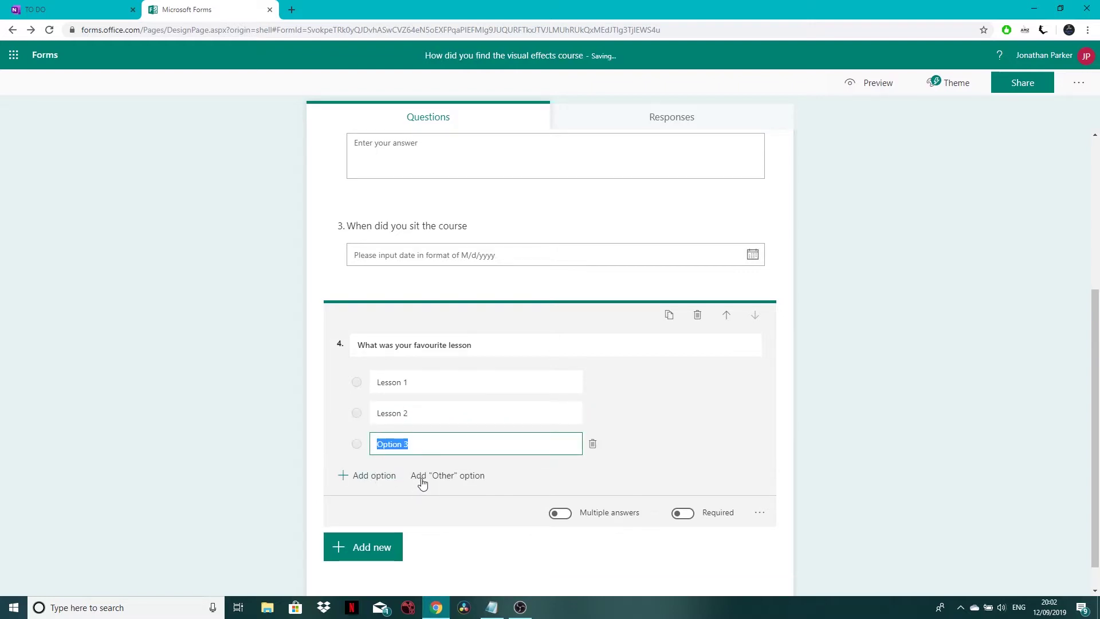
pyautogui.click(422, 478)
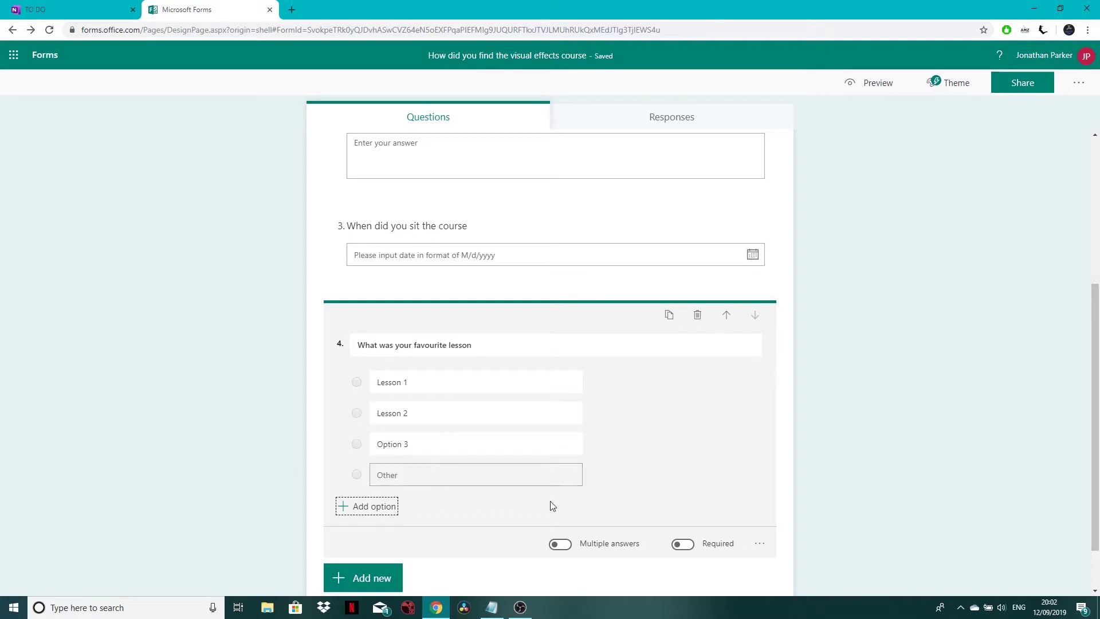
# Leave question 4 single-answer after toggling Multiple answers on and off.
pyautogui.click(562, 545)
pyautogui.click(562, 546)
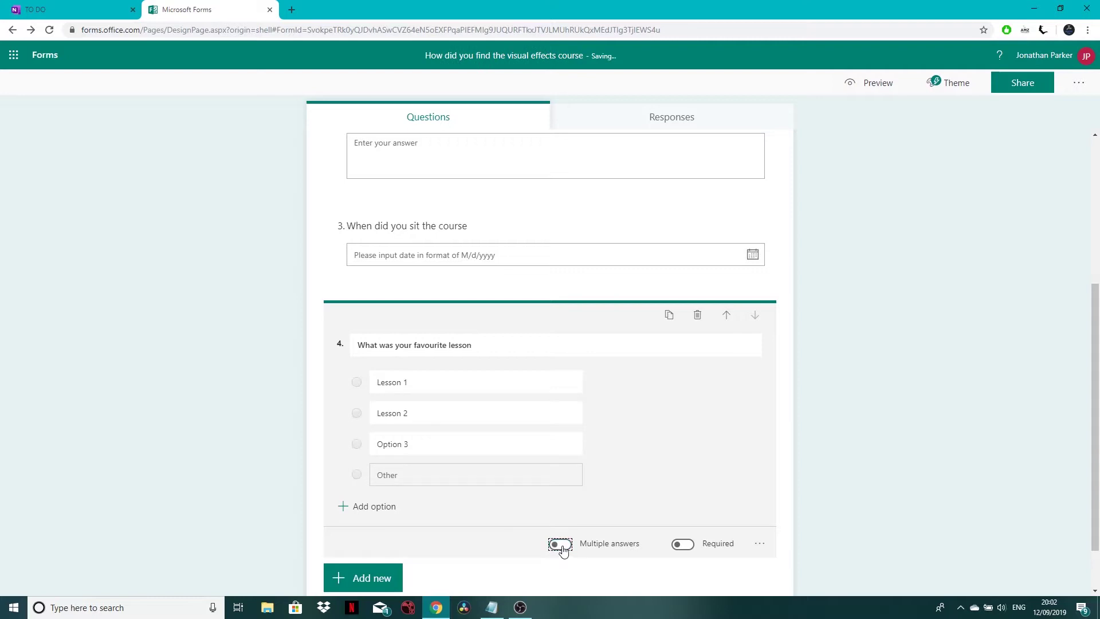
pyautogui.click(561, 545)
pyautogui.click(562, 546)
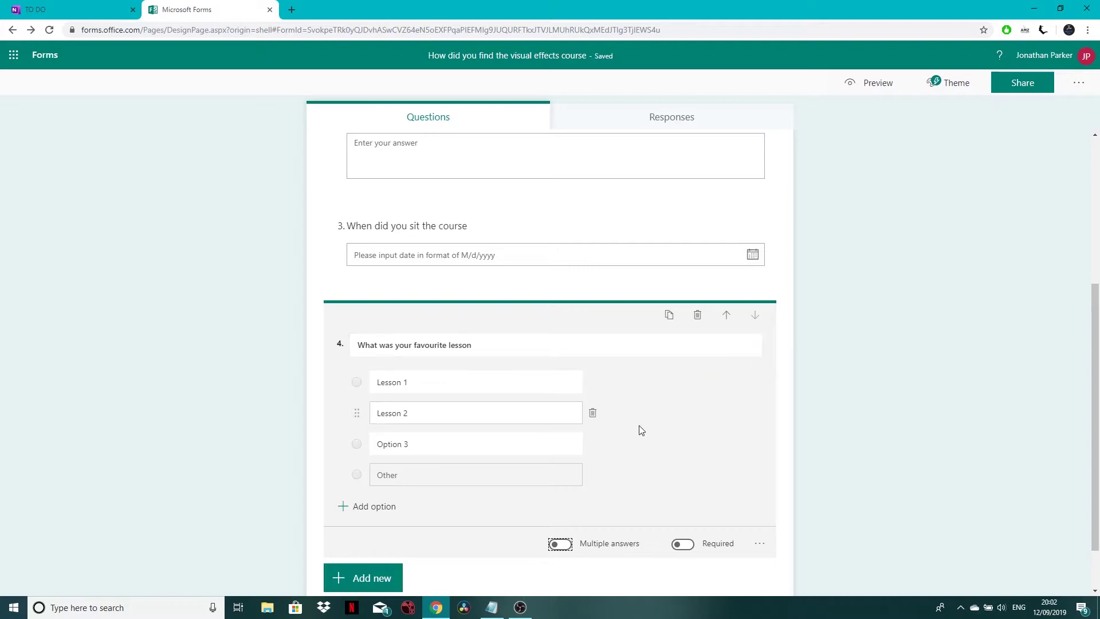
pyautogui.scroll(-1, 388, 491)
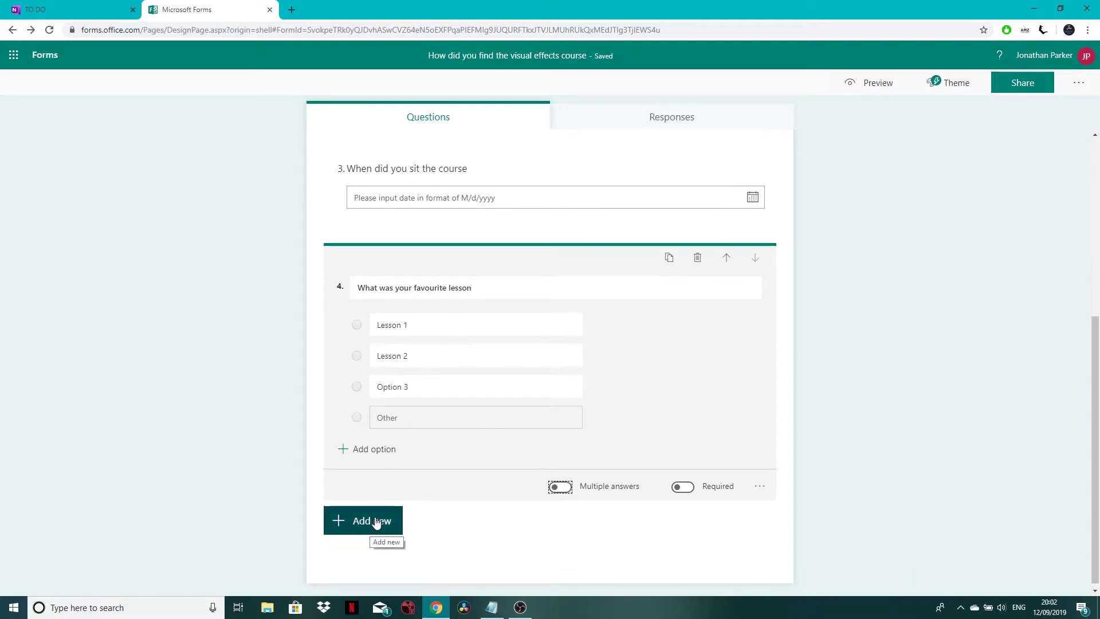
pyautogui.click(378, 522)
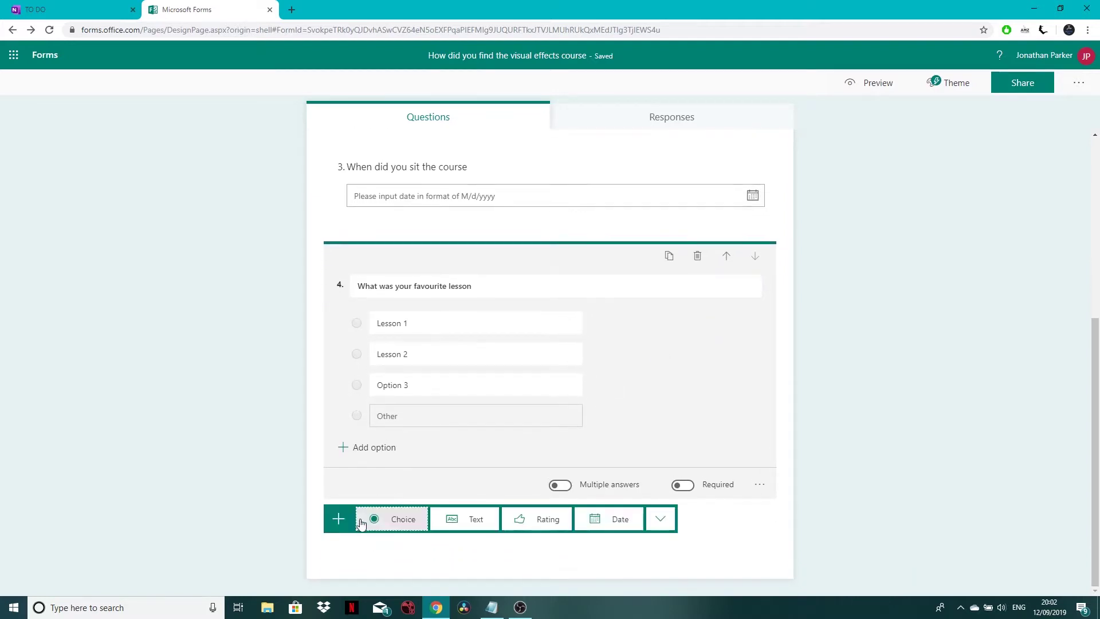
pyautogui.click(660, 520)
pyautogui.moveTo(729, 534)
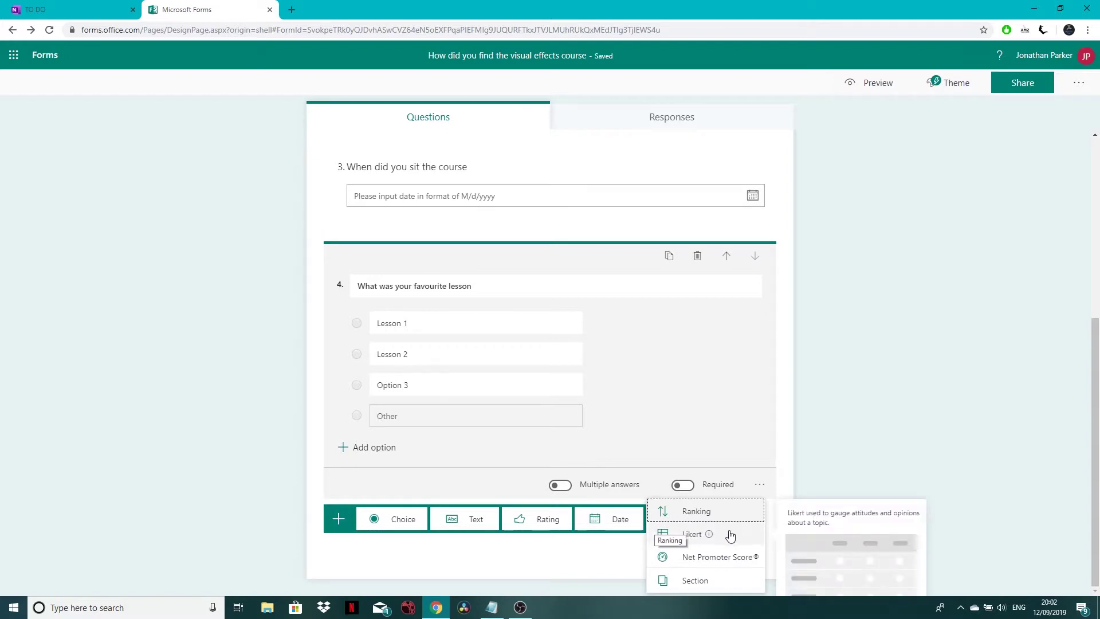
pyautogui.click(696, 582)
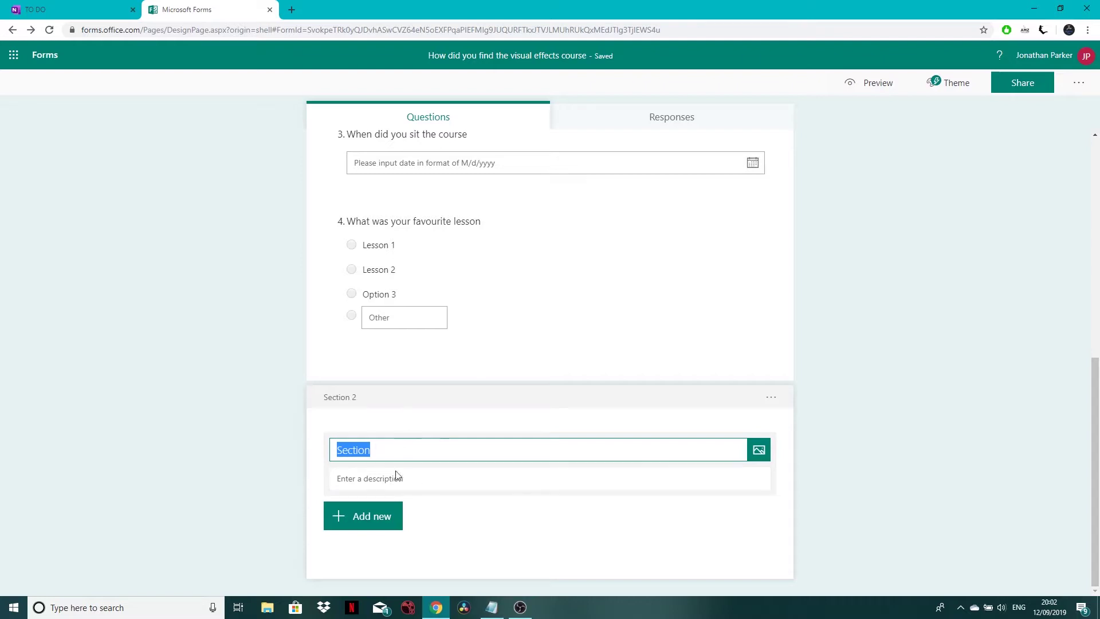
pyautogui.click(771, 398)
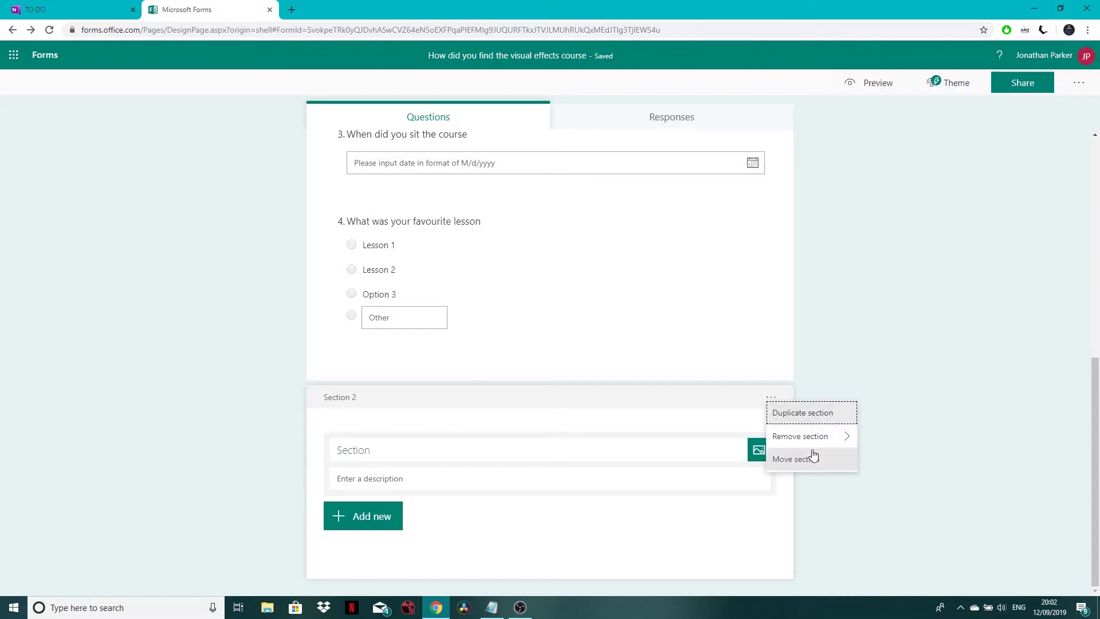
pyautogui.moveTo(813, 444)
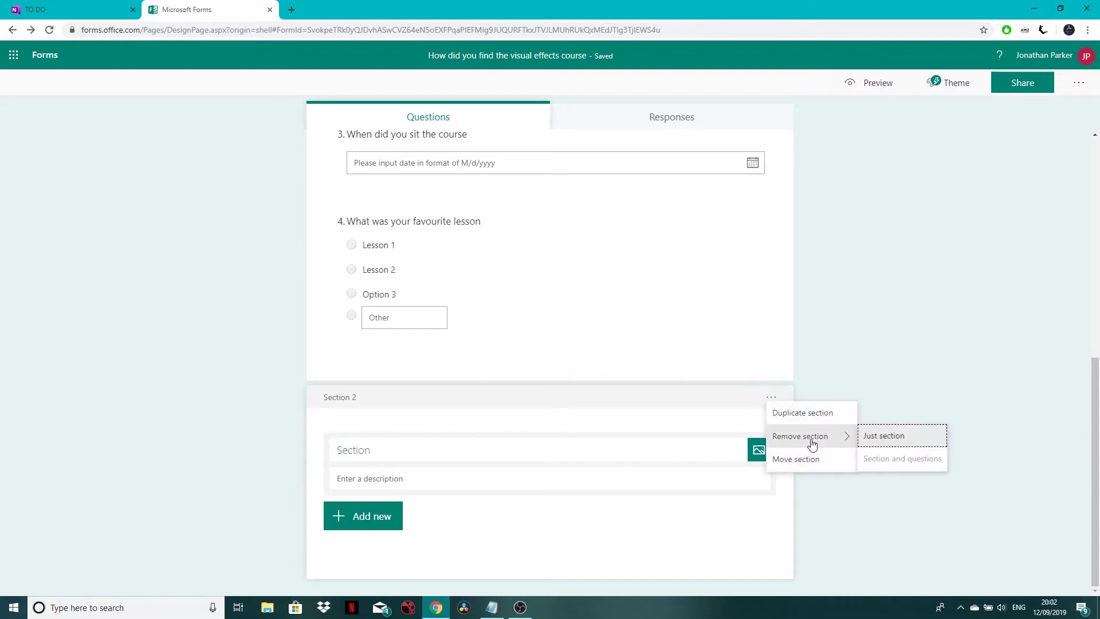
pyautogui.click(890, 442)
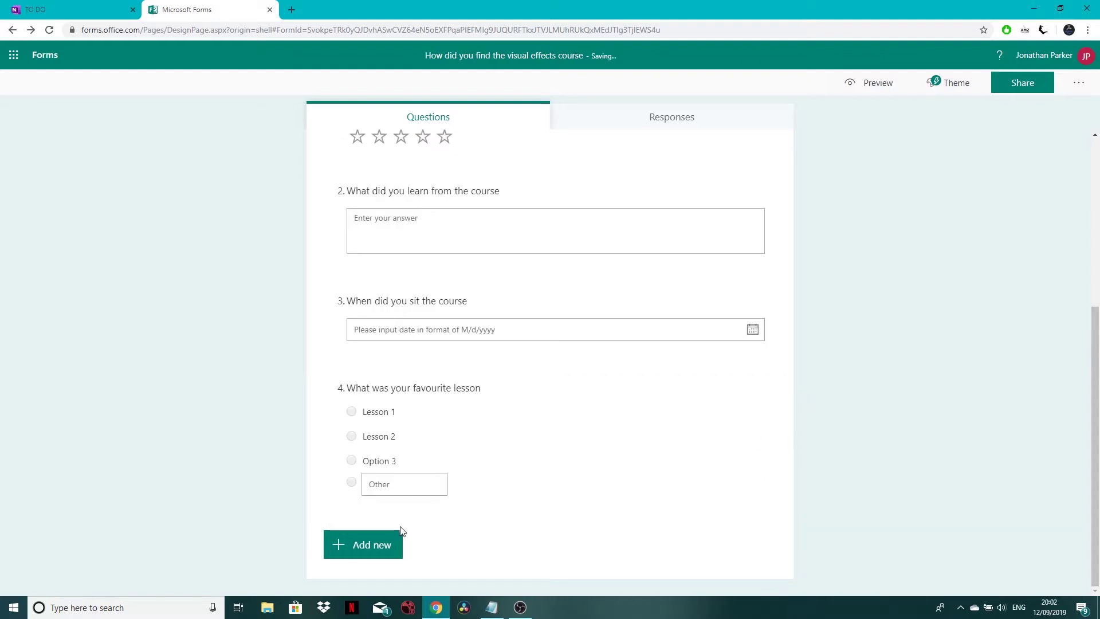
pyautogui.click(366, 544)
pyautogui.click(665, 549)
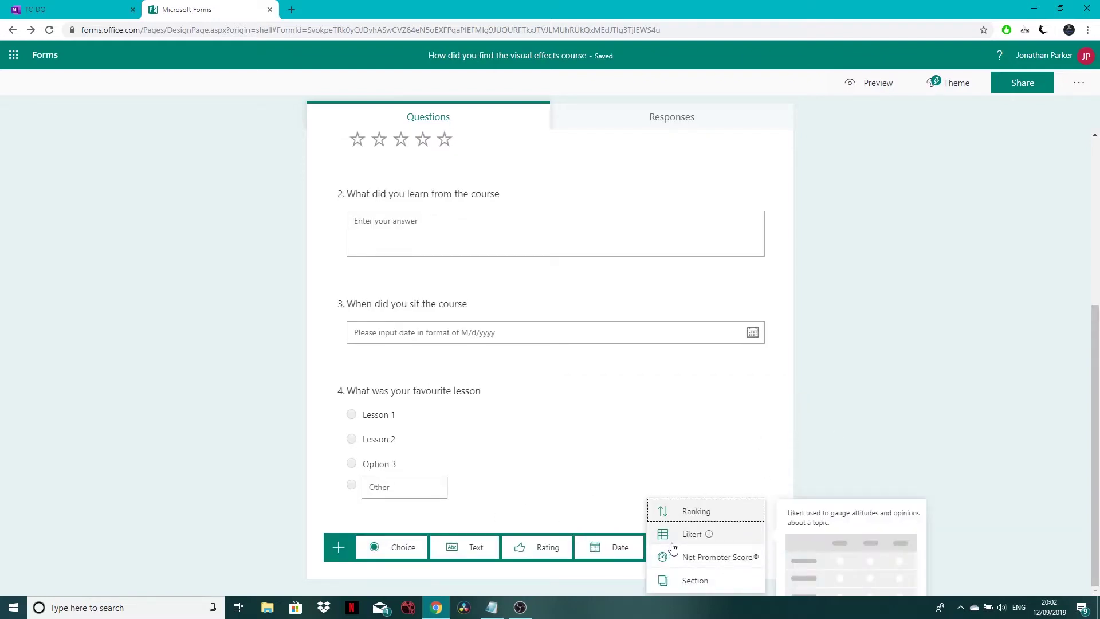
pyautogui.click(688, 512)
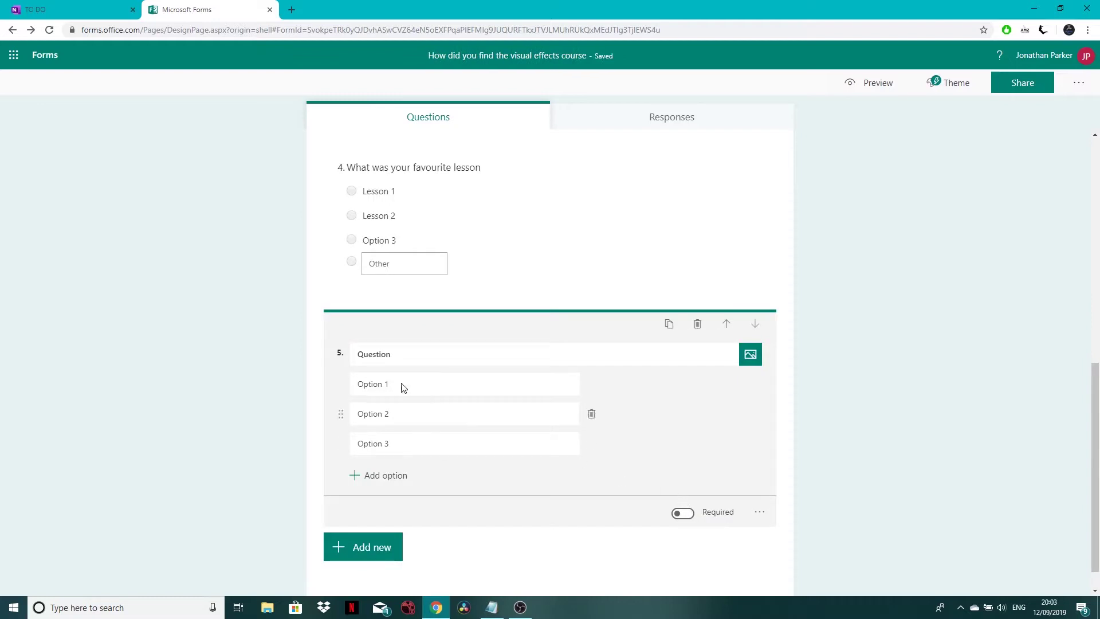
pyautogui.doubleClick(396, 354)
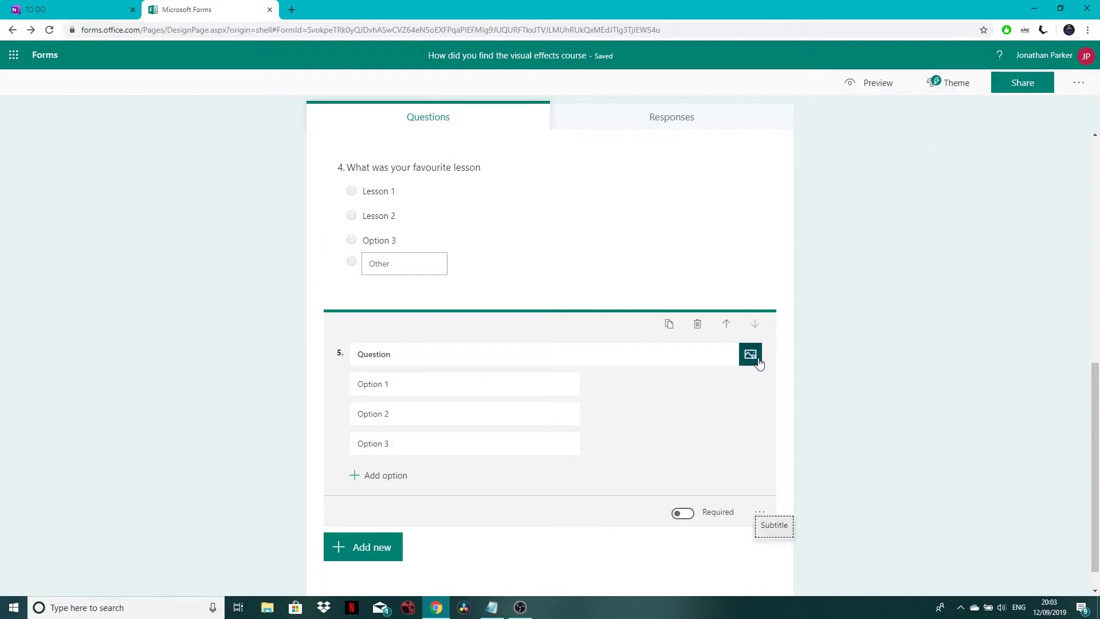
pyautogui.click(714, 337)
pyautogui.click(697, 324)
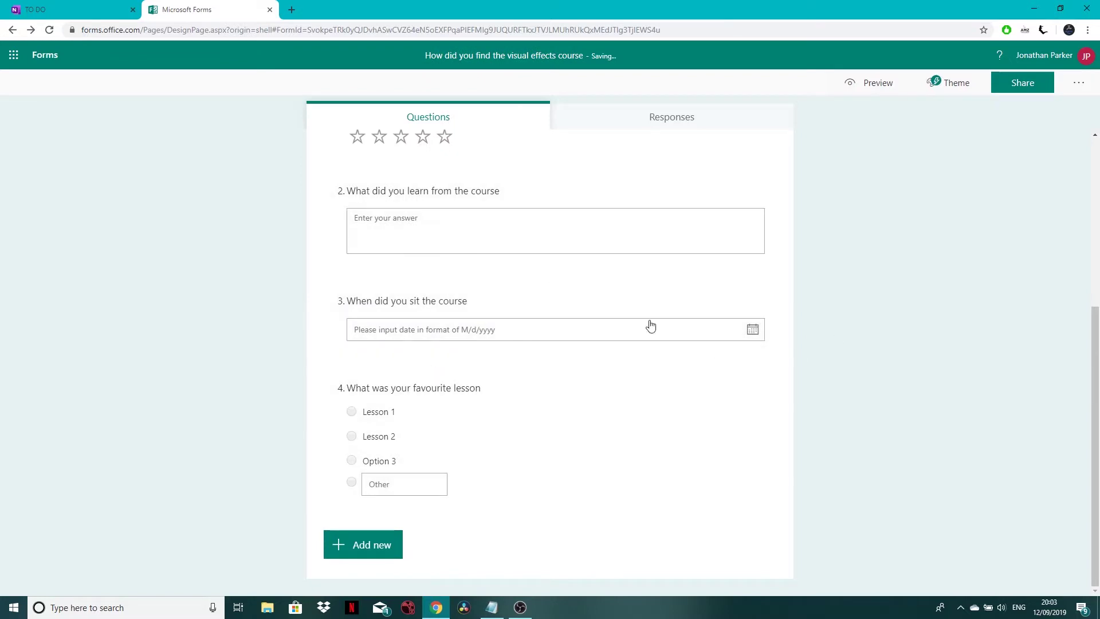
pyautogui.scroll(2, 745, 264)
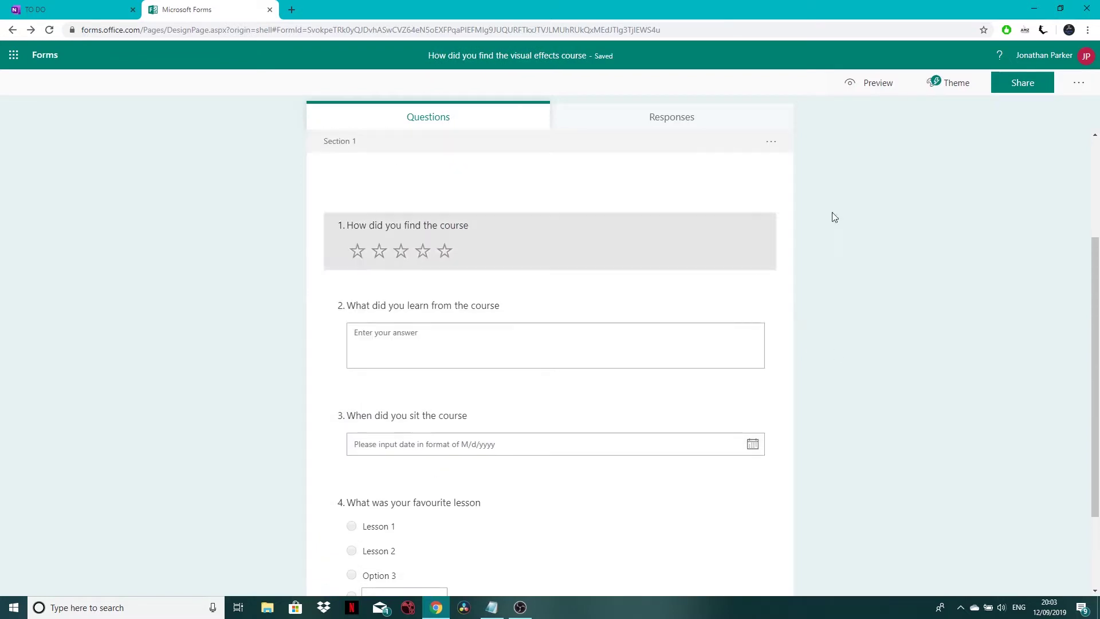
# Try the paint pots, books and pencils, and goggles photo themes.
pyautogui.click(958, 90)
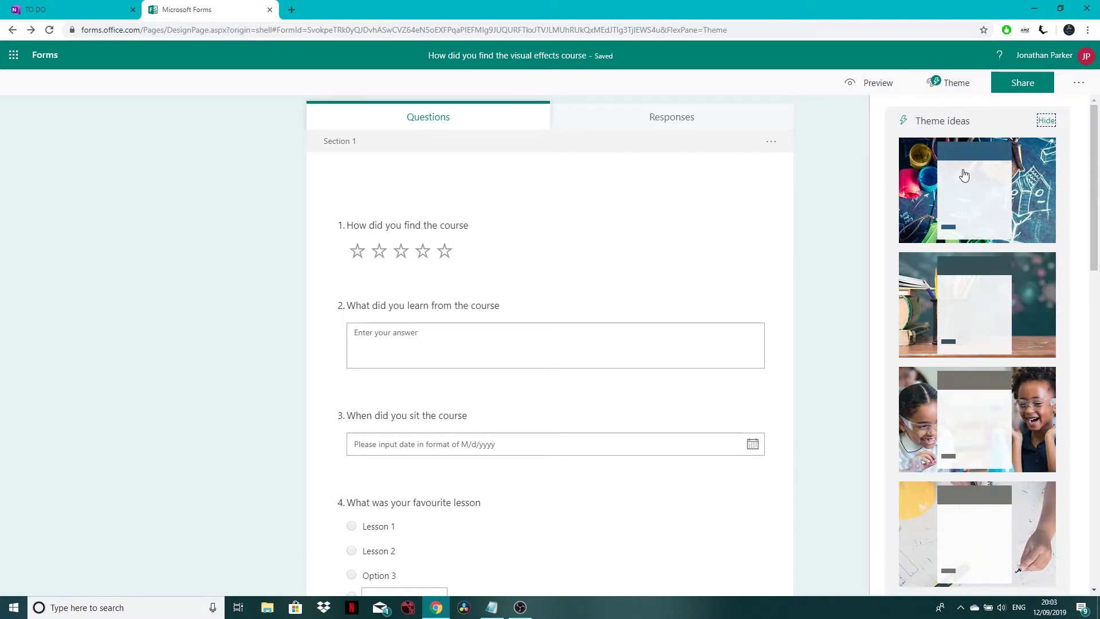
pyautogui.click(964, 186)
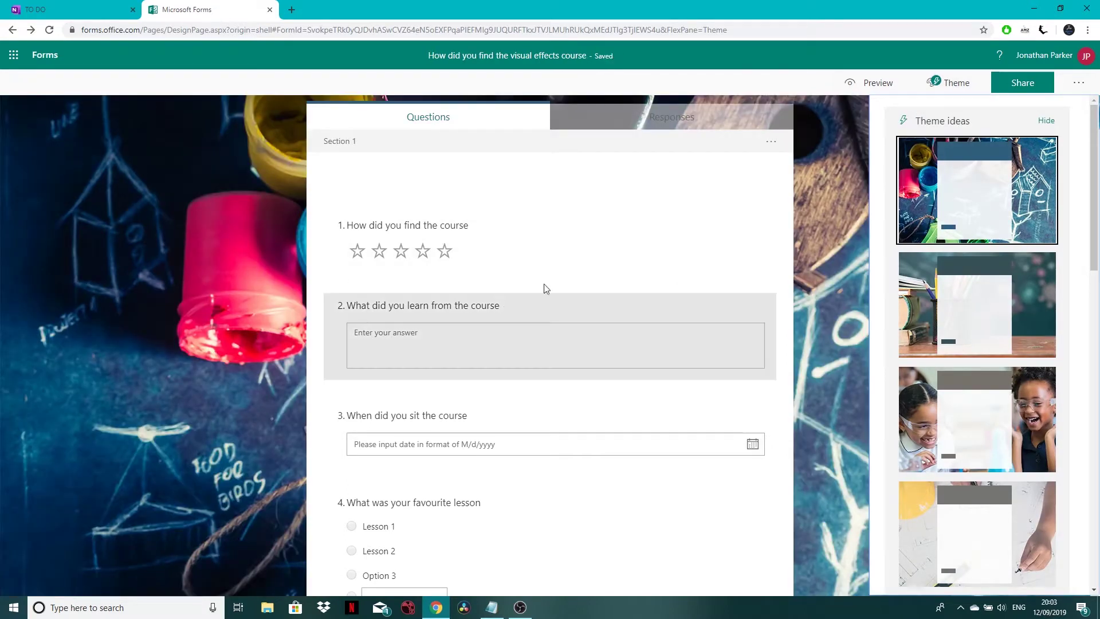
pyautogui.click(1033, 329)
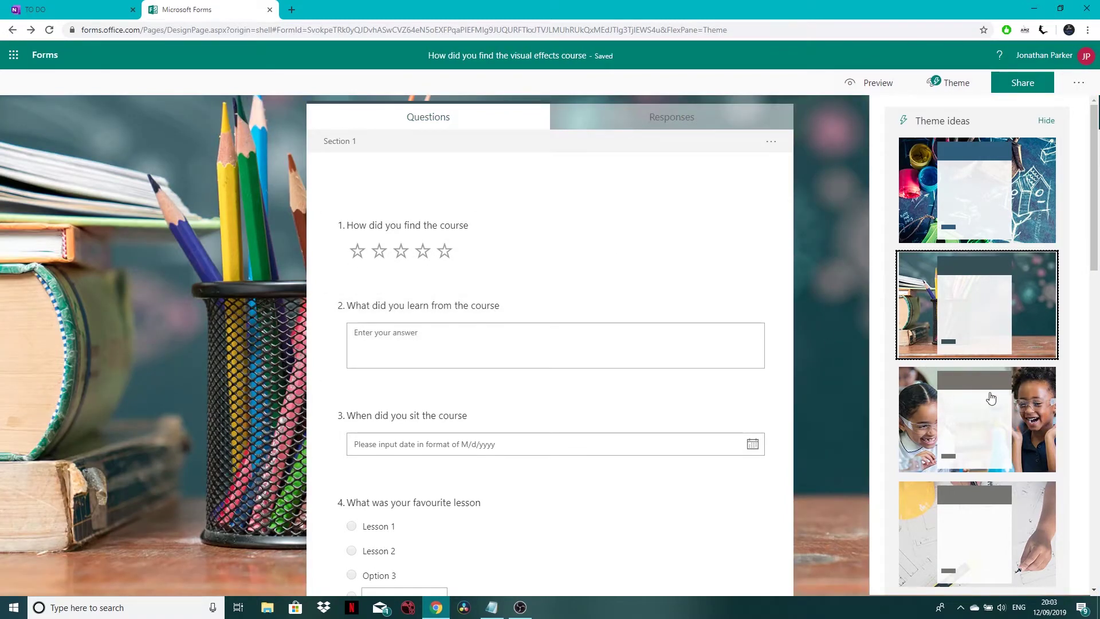
pyautogui.scroll(-2, 988, 398)
pyautogui.click(1034, 327)
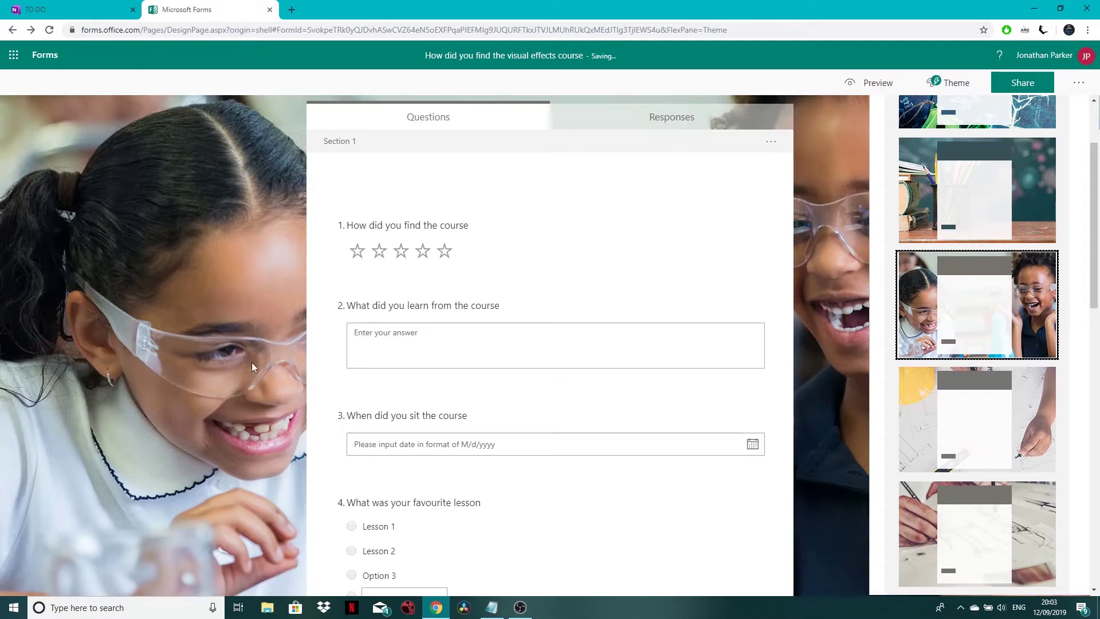
pyautogui.scroll(-7, 1000, 413)
pyautogui.scroll(-5, 1014, 408)
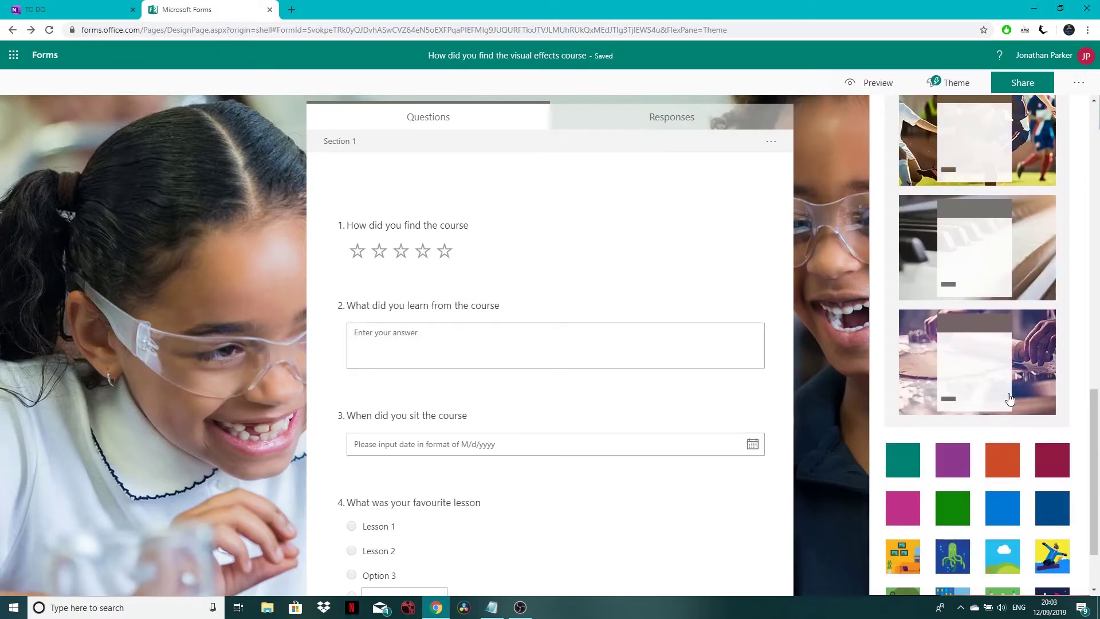
# Try the teal, purple, orange, crimson, dark blue, light blue, green and pink colour themes.
pyautogui.click(903, 369)
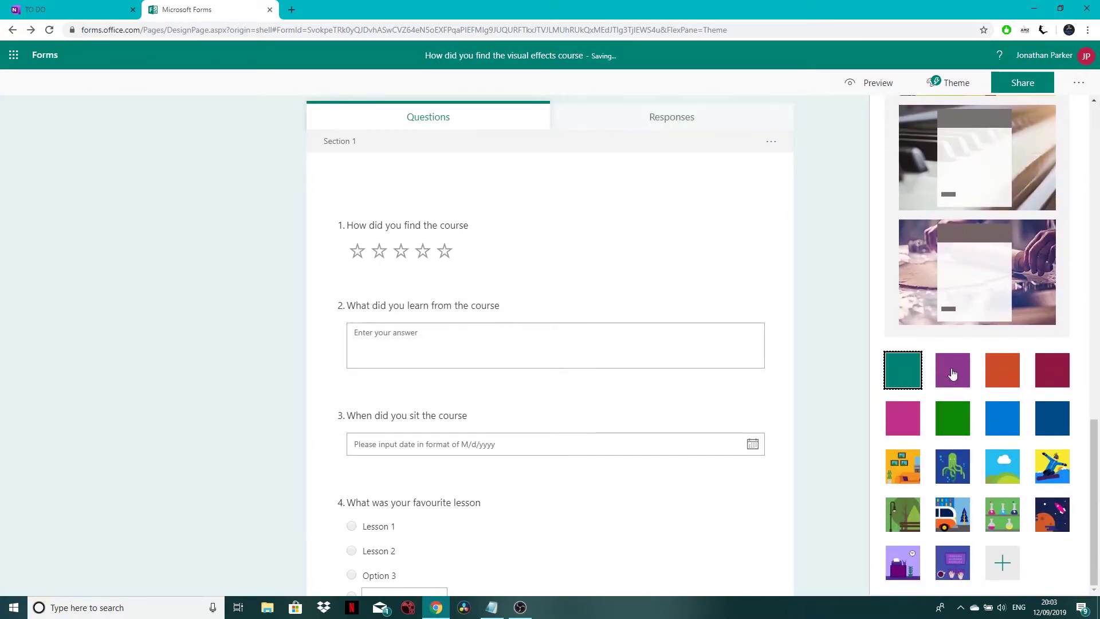
pyautogui.click(953, 373)
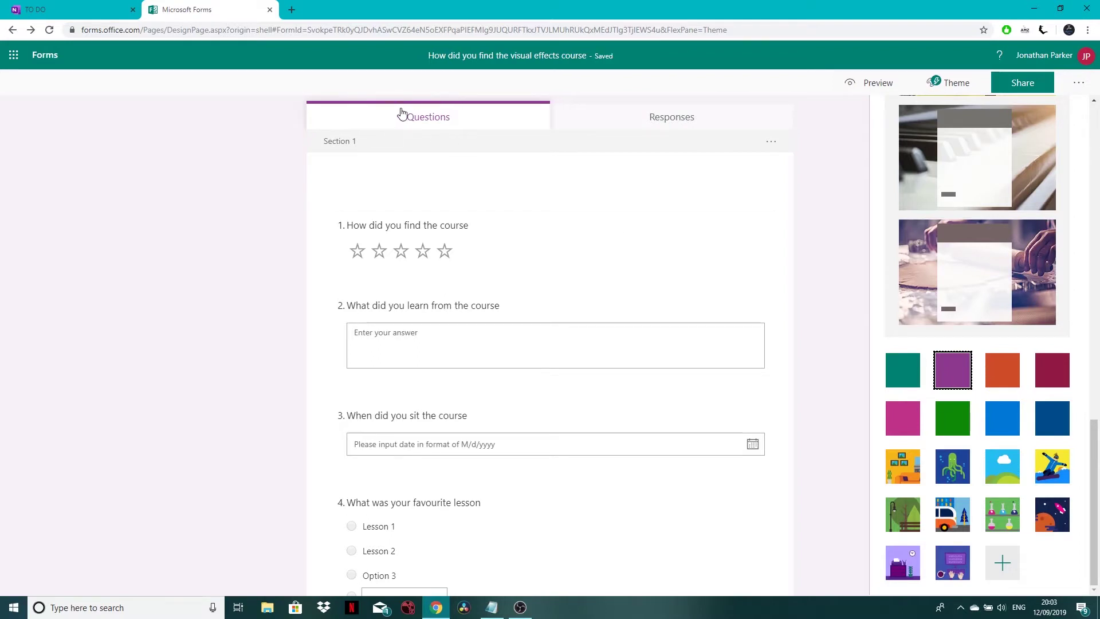
pyautogui.click(998, 372)
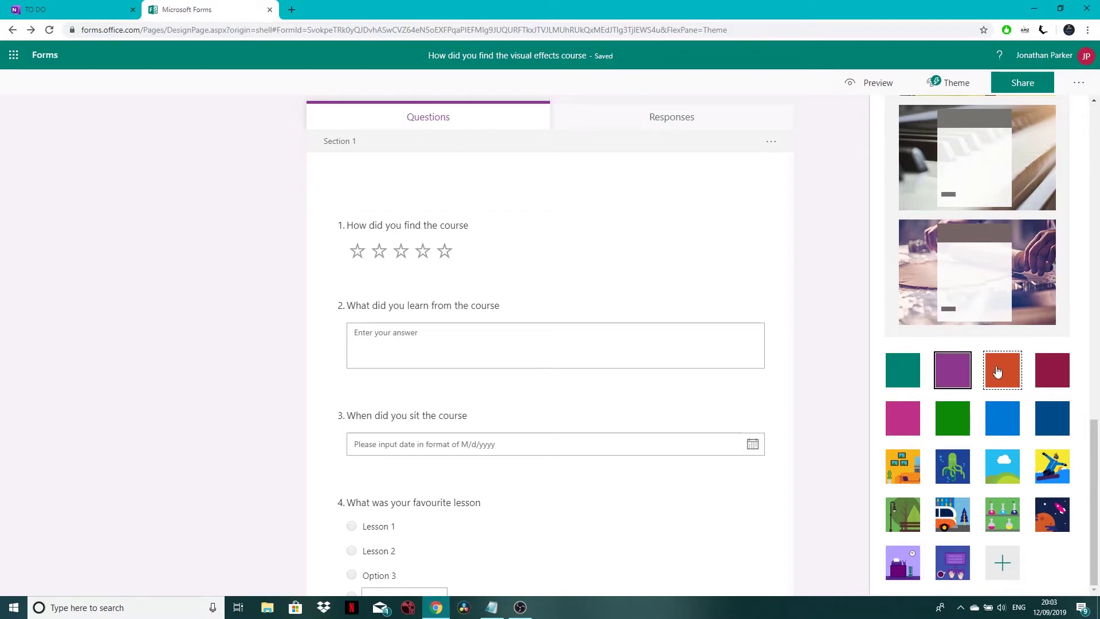
pyautogui.click(1055, 374)
pyautogui.click(1057, 424)
pyautogui.click(1001, 428)
pyautogui.click(963, 424)
pyautogui.click(907, 426)
# Apply the underwater octopus illustration theme and close the theme pane.
pyautogui.click(904, 478)
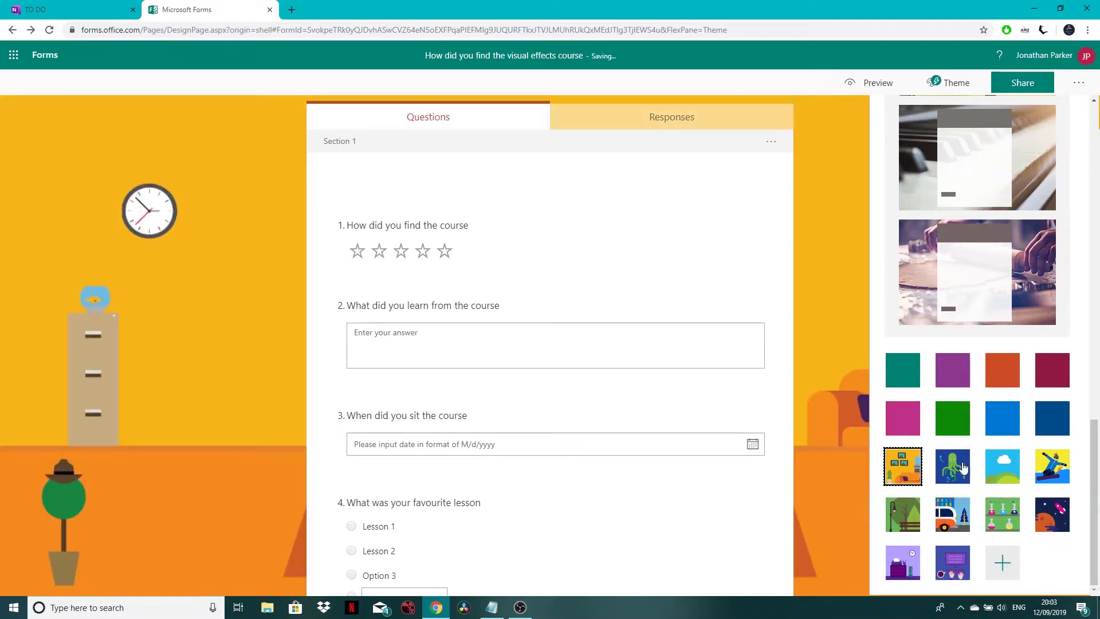
pyautogui.click(962, 465)
pyautogui.click(1004, 467)
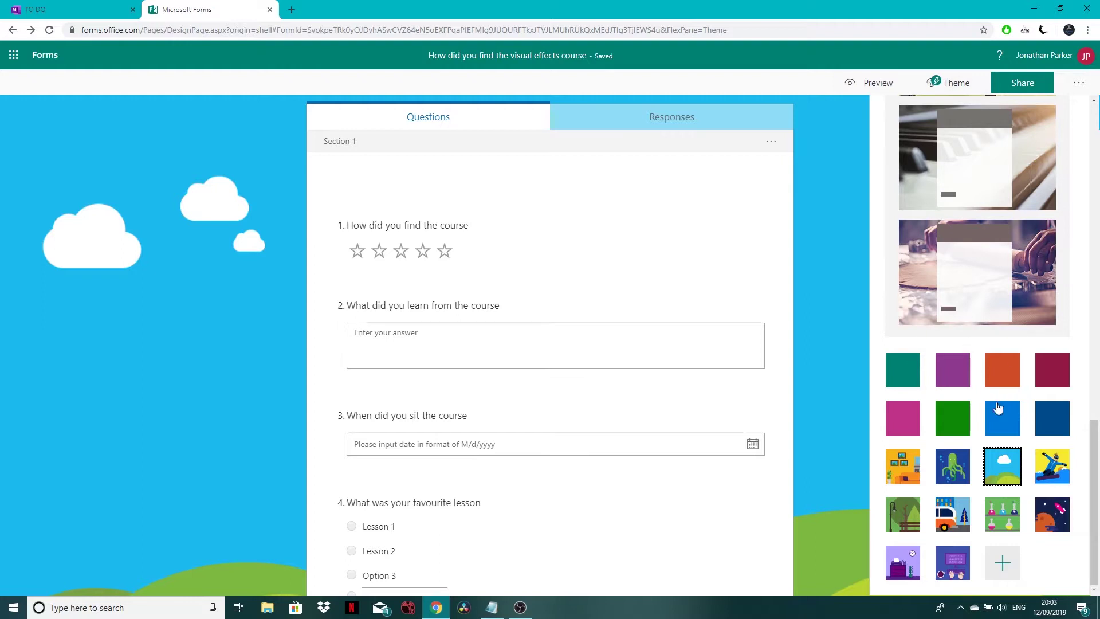
pyautogui.click(967, 476)
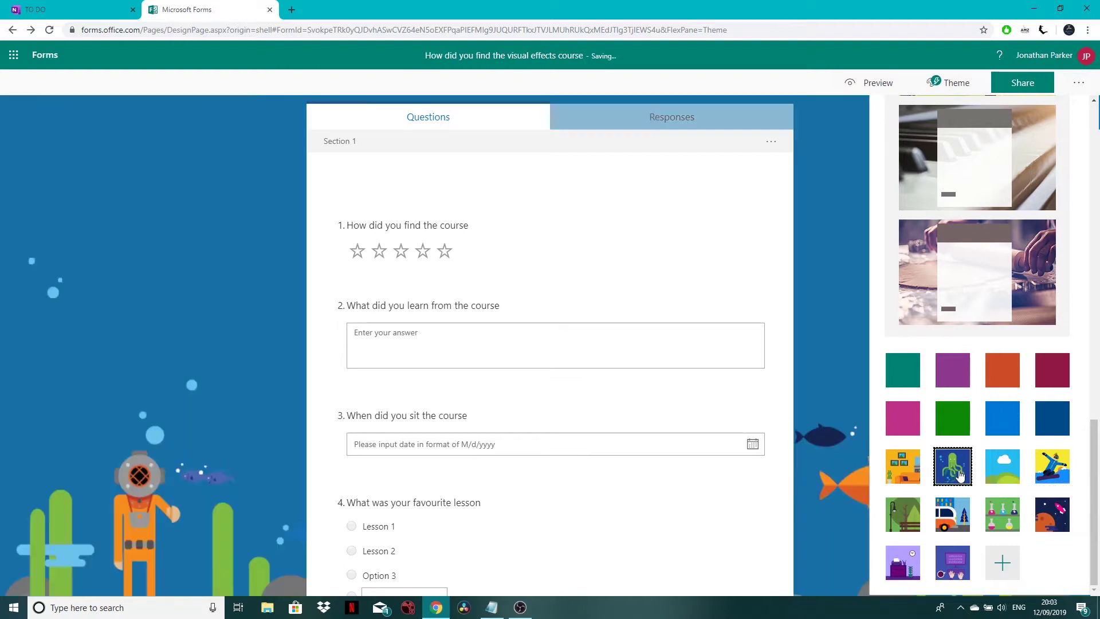
pyautogui.click(851, 187)
# In form Settings, keep Record name checked after unchecking it once.
pyautogui.click(1079, 84)
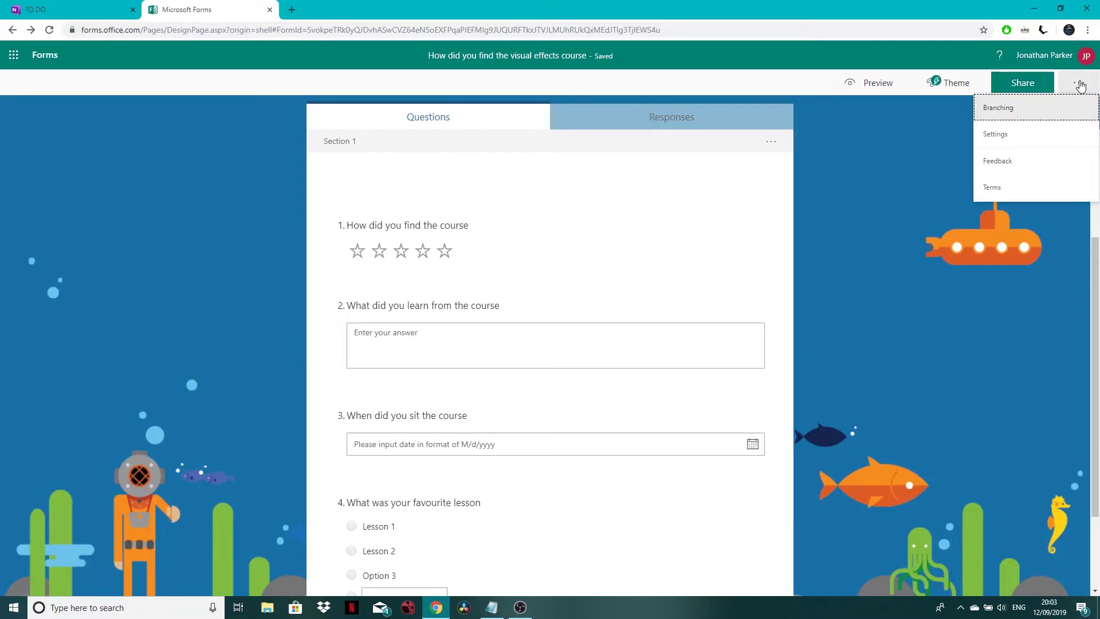
pyautogui.click(1037, 131)
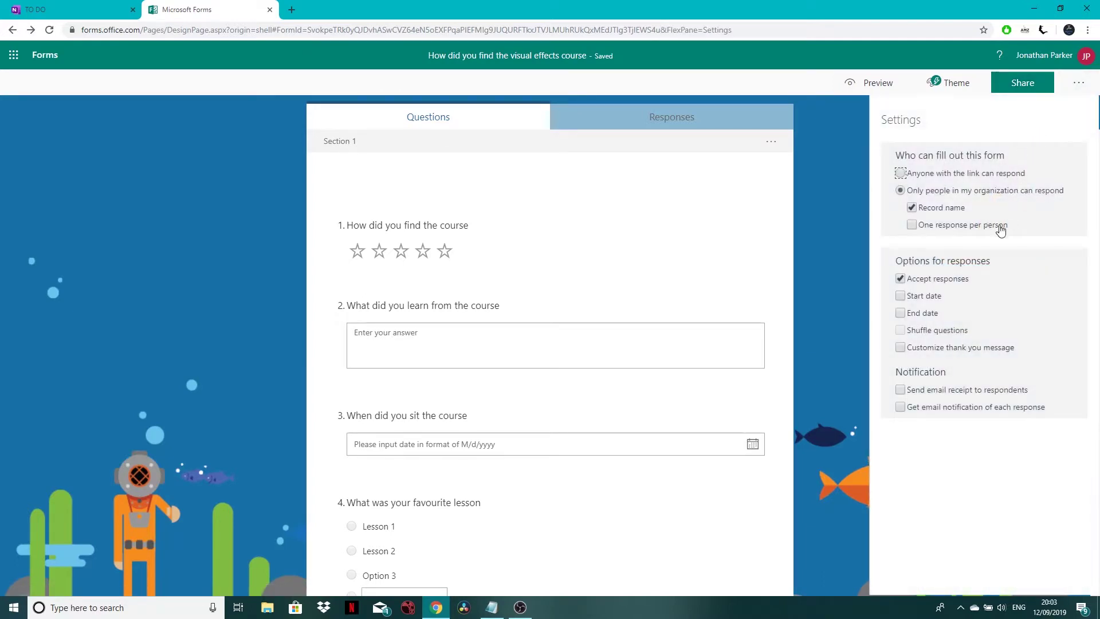
pyautogui.click(914, 207)
pyautogui.click(913, 208)
pyautogui.click(912, 207)
# Check Share access stays limited to the organization, then close the sharing panel.
pyautogui.click(1010, 86)
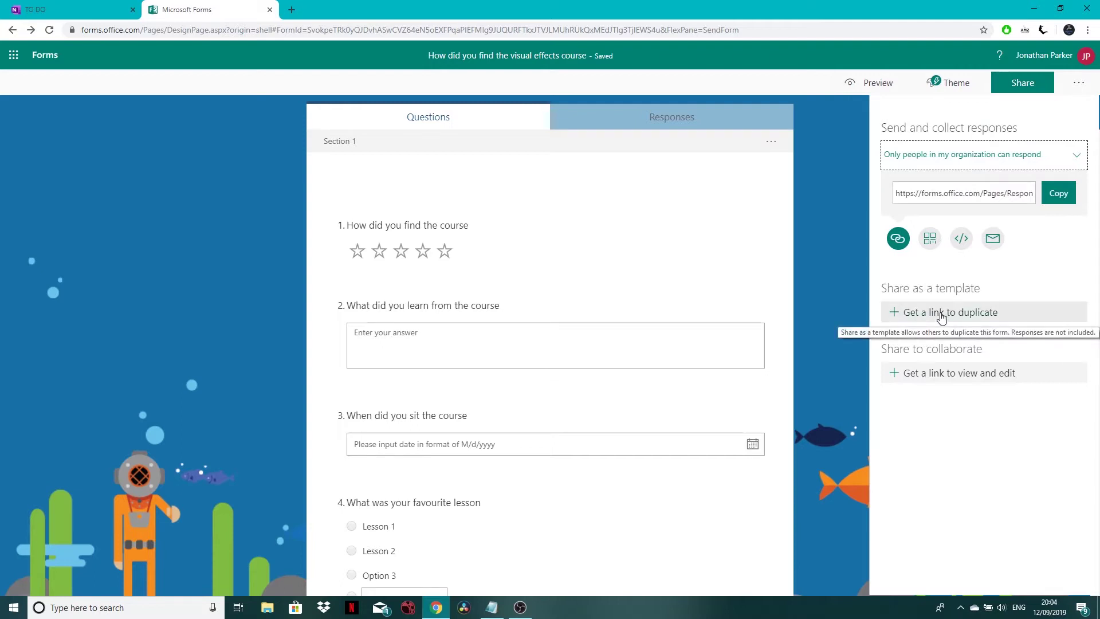
pyautogui.click(1073, 153)
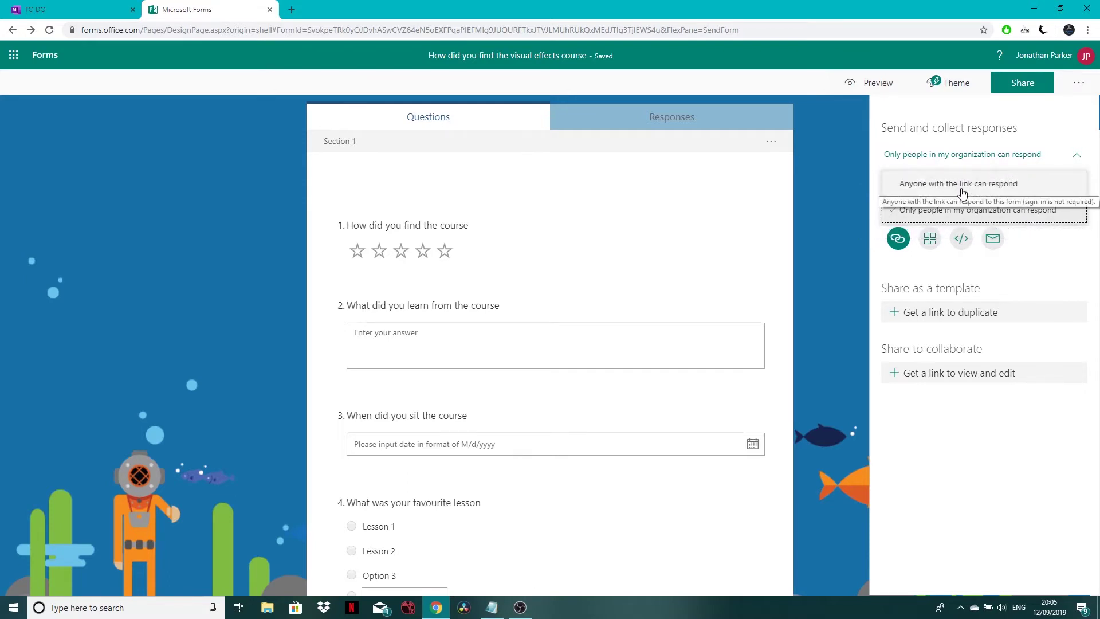
pyautogui.click(1064, 260)
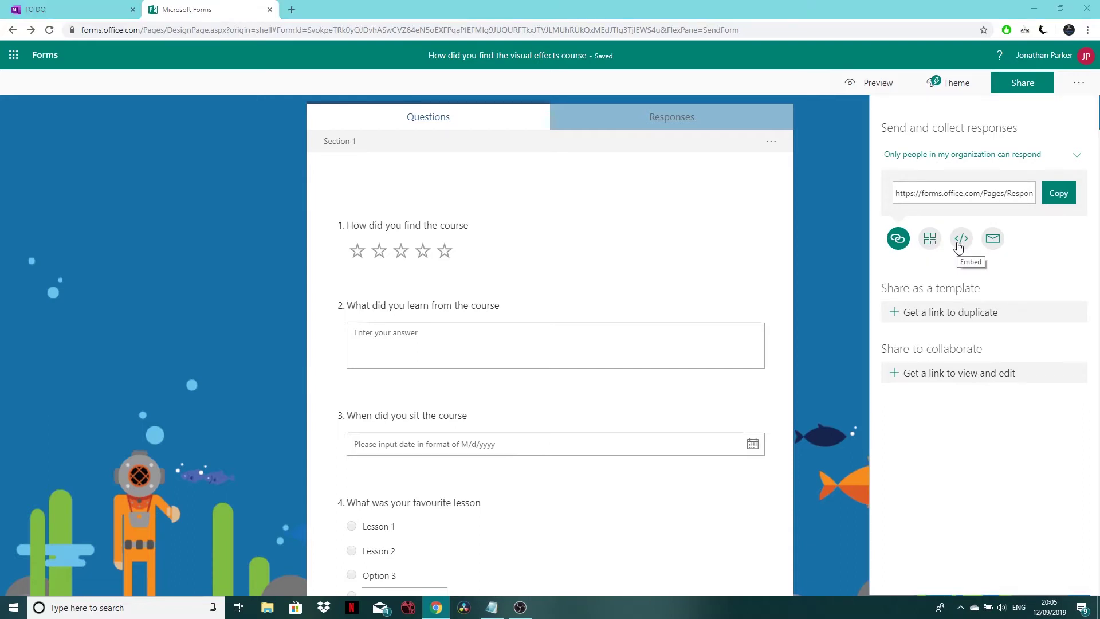
pyautogui.hotkey('alt', 'Tab')
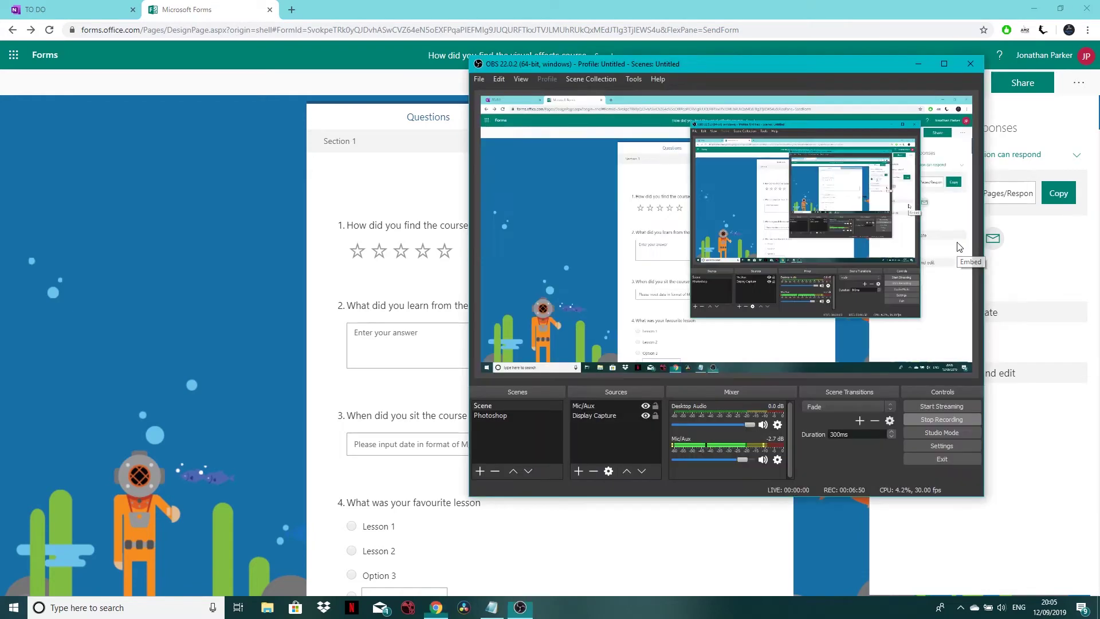
pyautogui.click(921, 65)
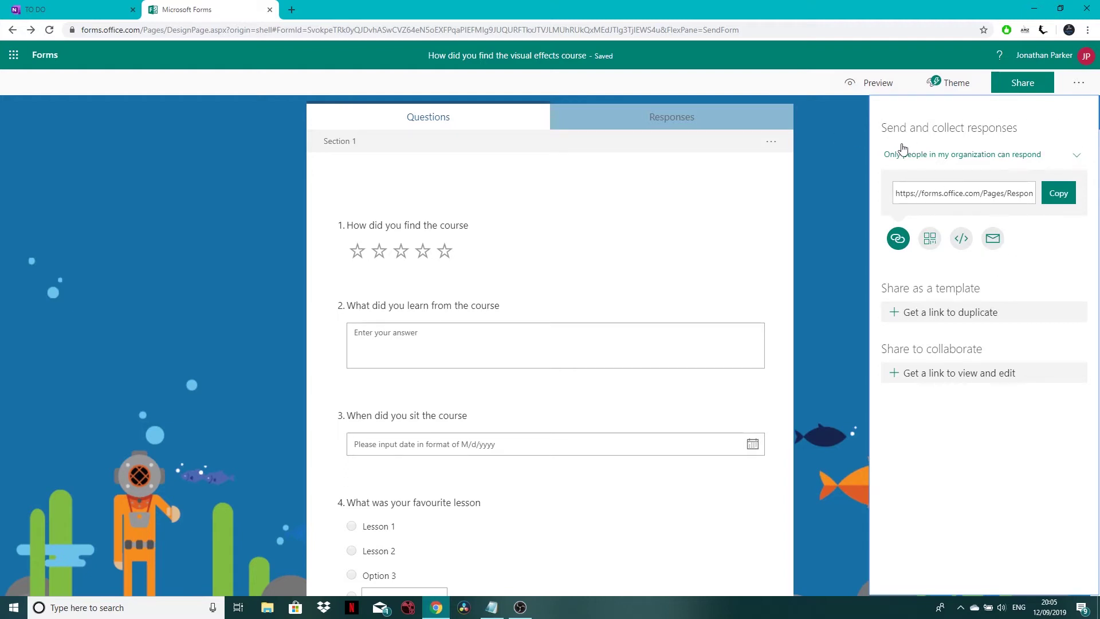
pyautogui.click(816, 123)
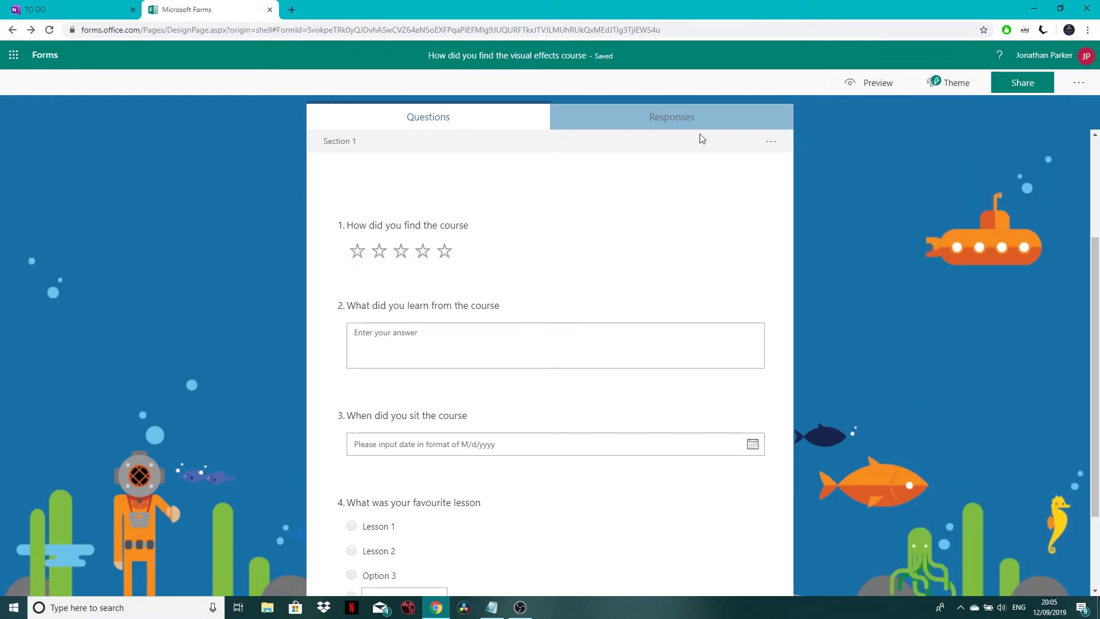
# View the Responses tab and keep Accept responses on after toggling it in Settings.
pyautogui.click(659, 114)
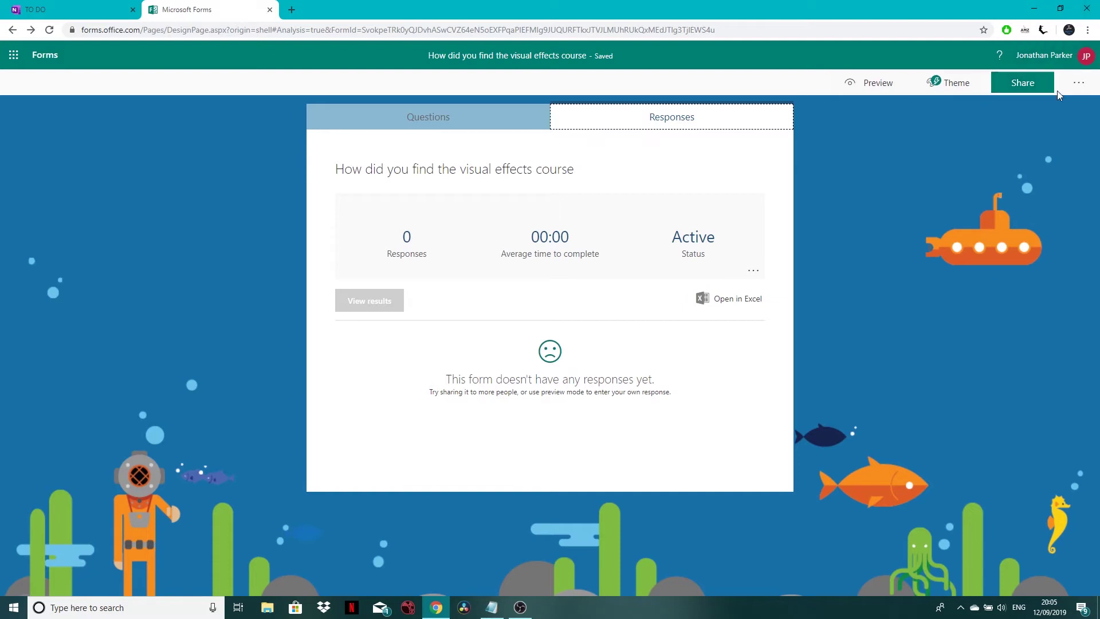
pyautogui.click(1079, 82)
pyautogui.click(1019, 136)
pyautogui.click(902, 279)
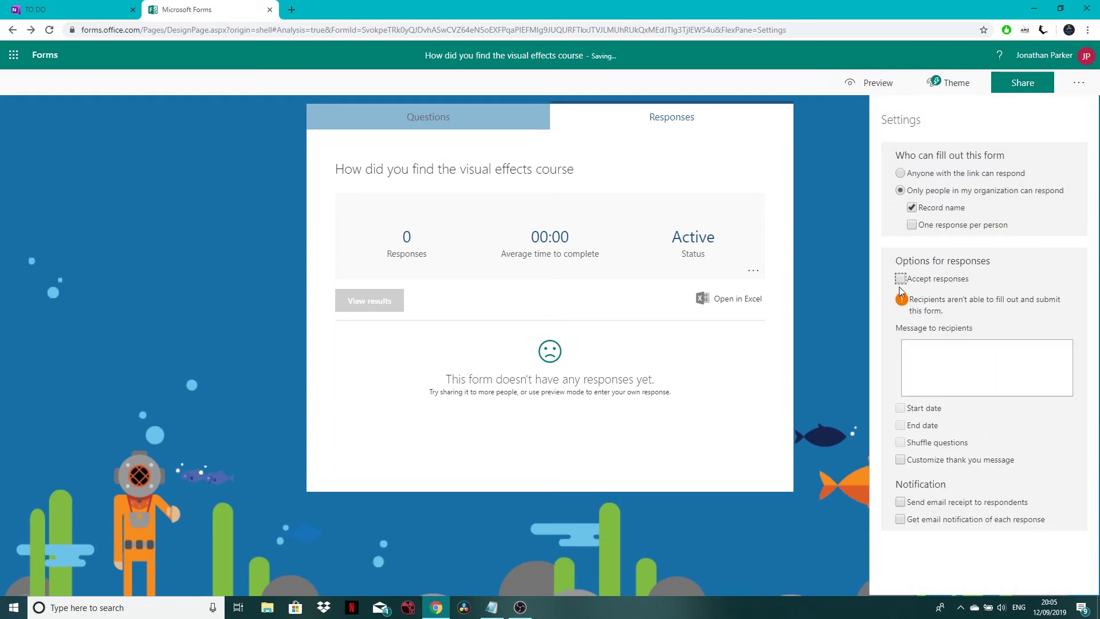
pyautogui.click(901, 280)
pyautogui.click(1079, 82)
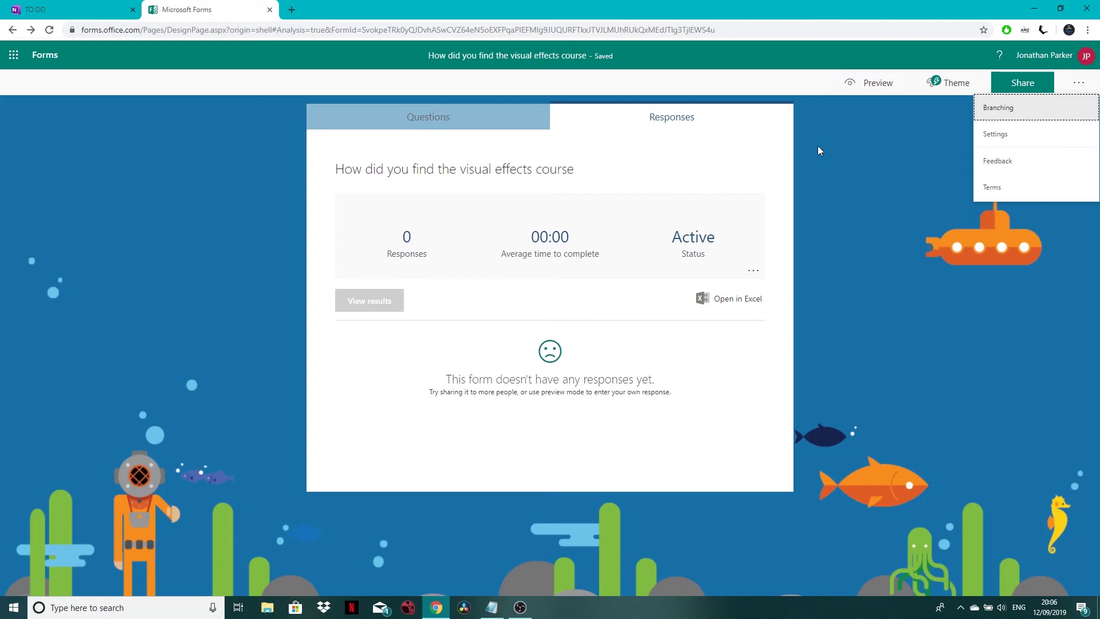
# Preview the form, checking both the phone and desktop layouts.
pyautogui.click(860, 82)
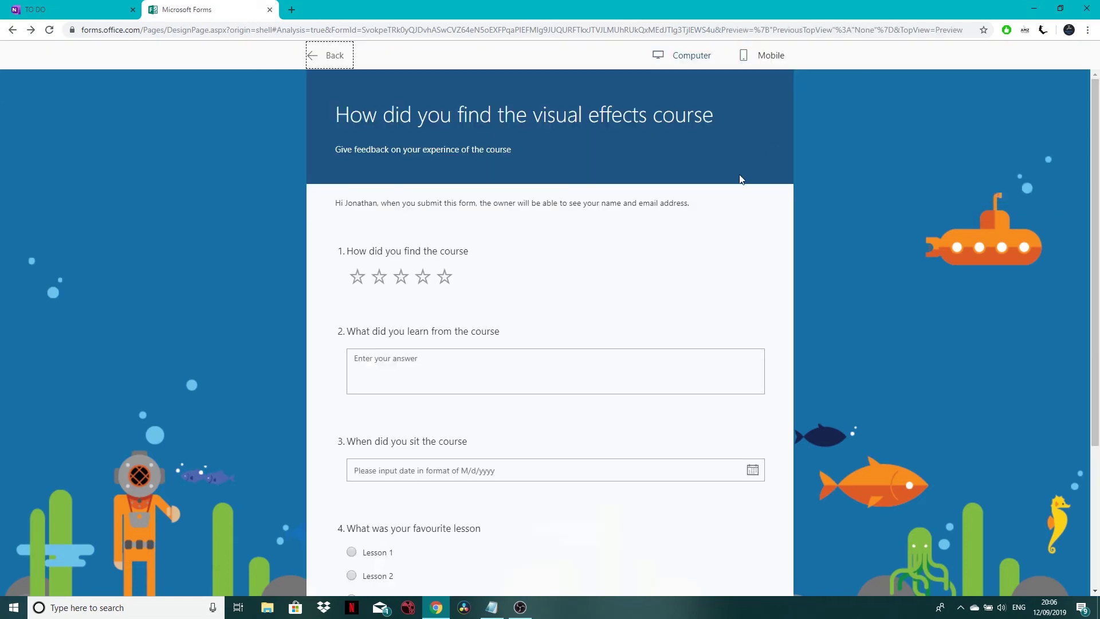
pyautogui.scroll(-4, 728, 192)
pyautogui.scroll(4, 728, 191)
pyautogui.click(764, 55)
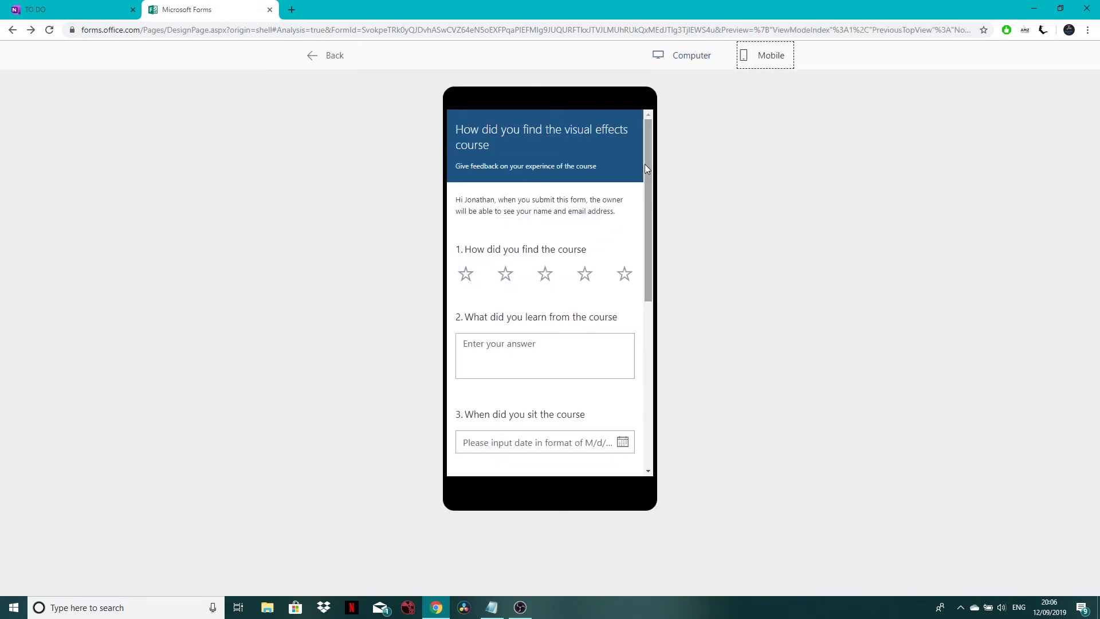
pyautogui.moveTo(647, 163); pyautogui.dragTo(658, 140)
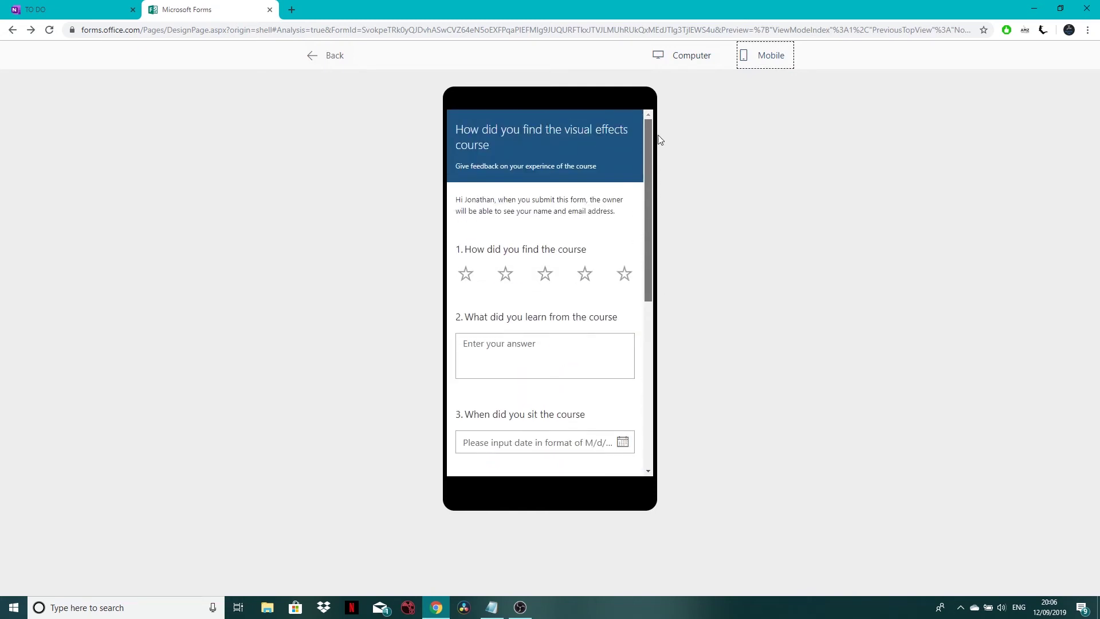
pyautogui.click(686, 57)
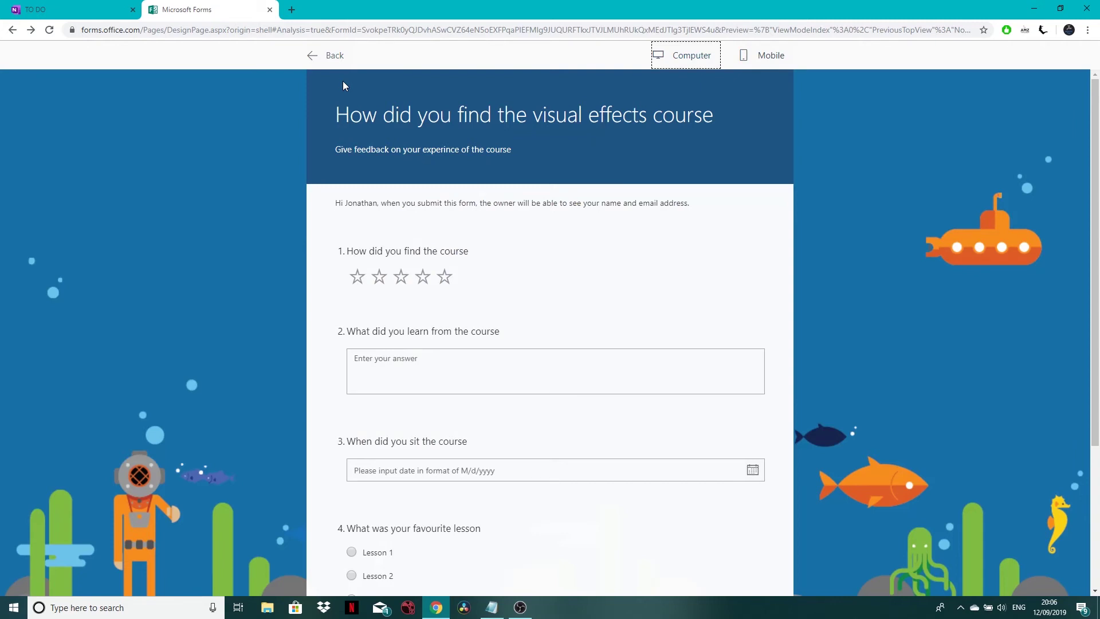
# Answer Lesson 1, 9/10/2019, some free text and three stars, then submit.
pyautogui.scroll(-3, 423, 350)
pyautogui.click(352, 381)
pyautogui.click(434, 303)
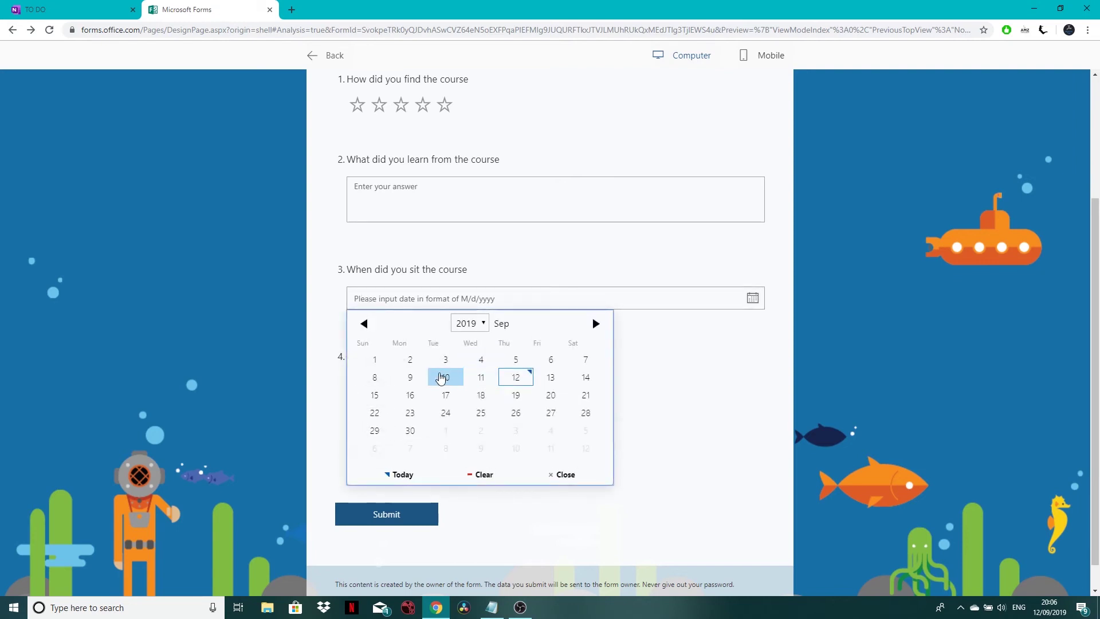
pyautogui.click(445, 377)
pyautogui.write('grdrd')
pyautogui.click(401, 105)
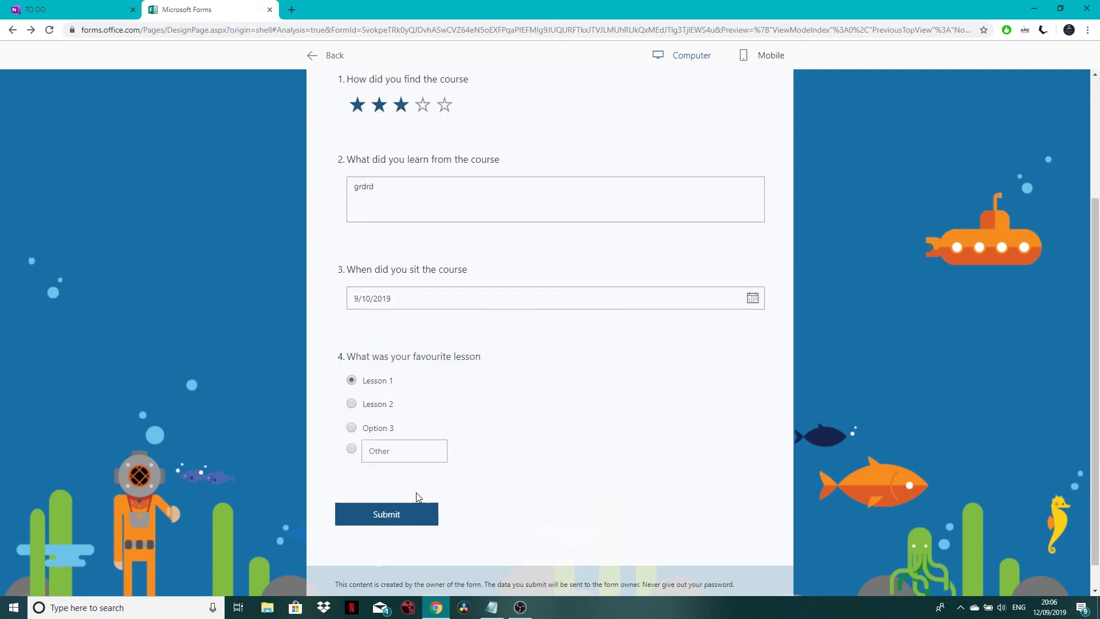
pyautogui.click(416, 513)
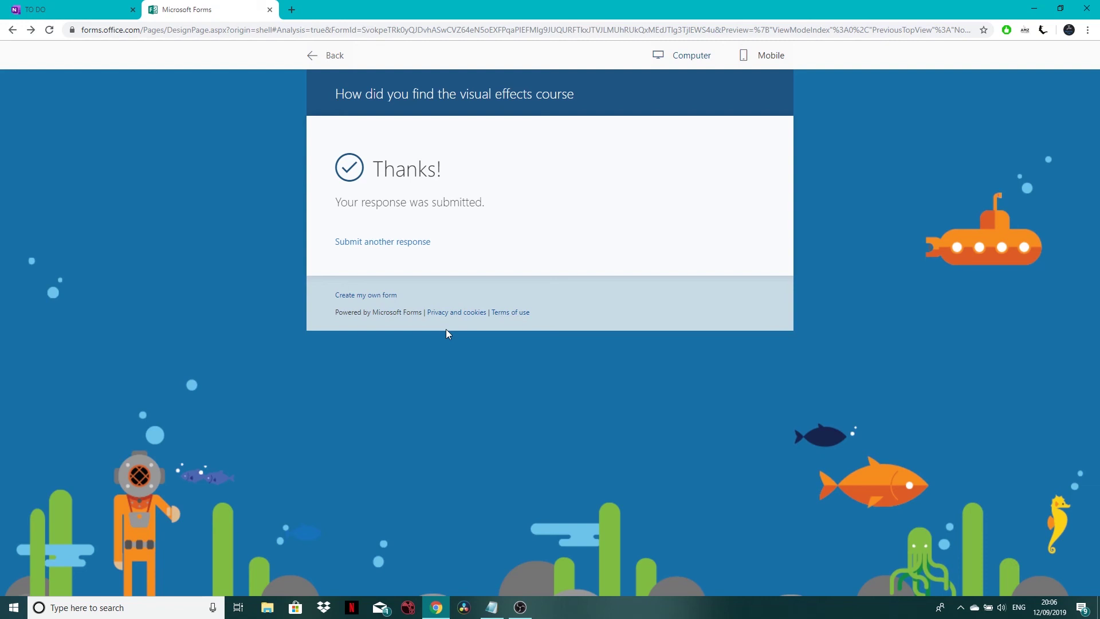
# Leave the preview for the Questions tab and review all four questions of the feedback form.
pyautogui.click(325, 55)
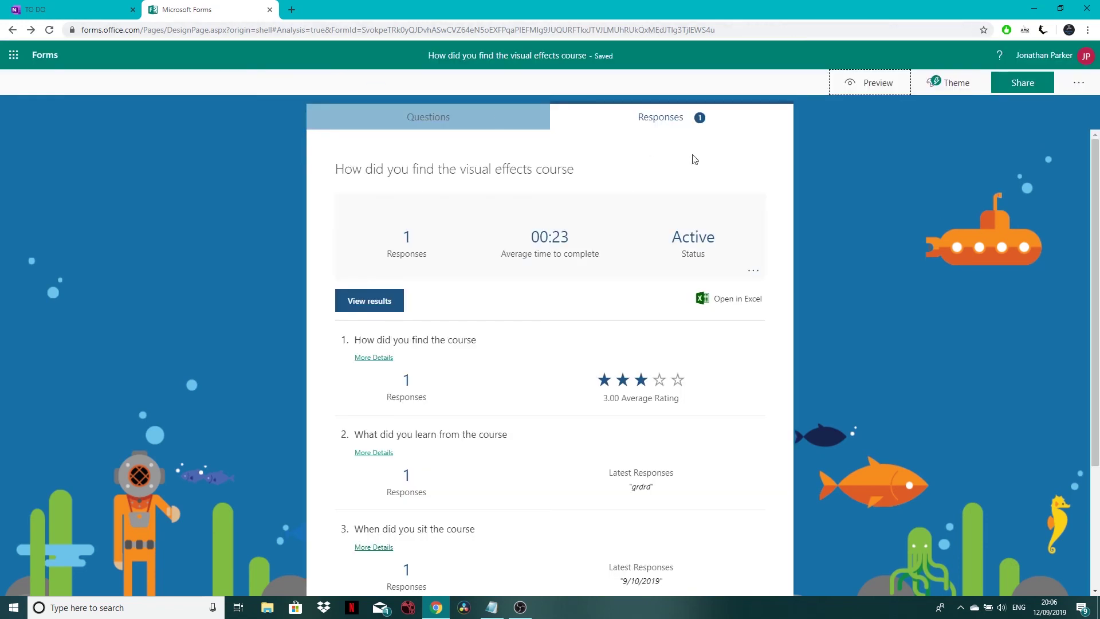
pyautogui.click(428, 117)
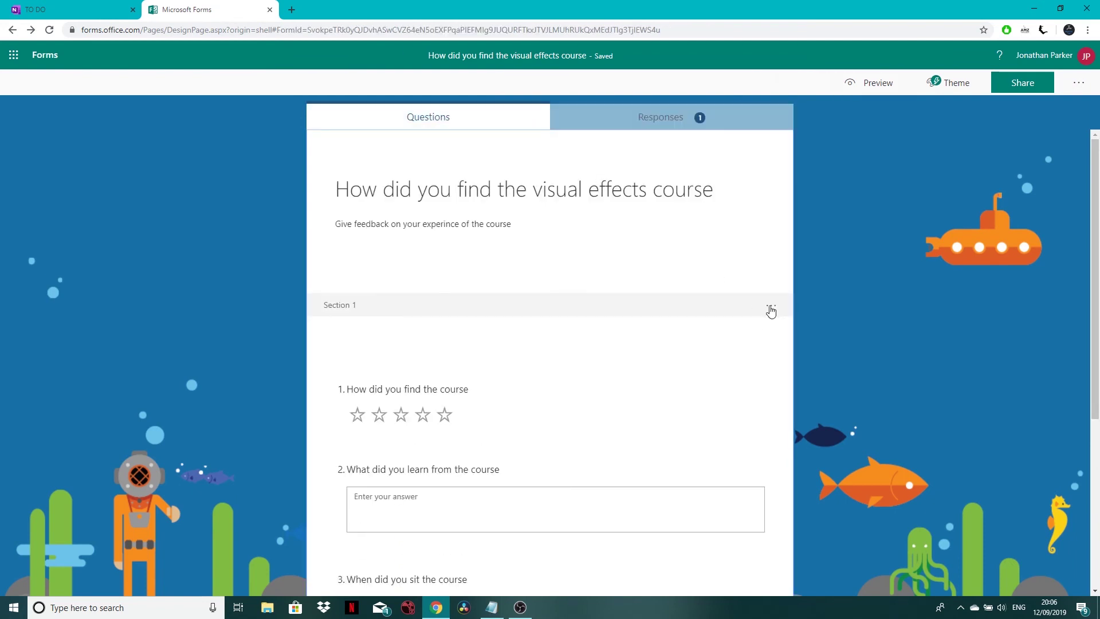
pyautogui.click(771, 305)
pyautogui.click(714, 258)
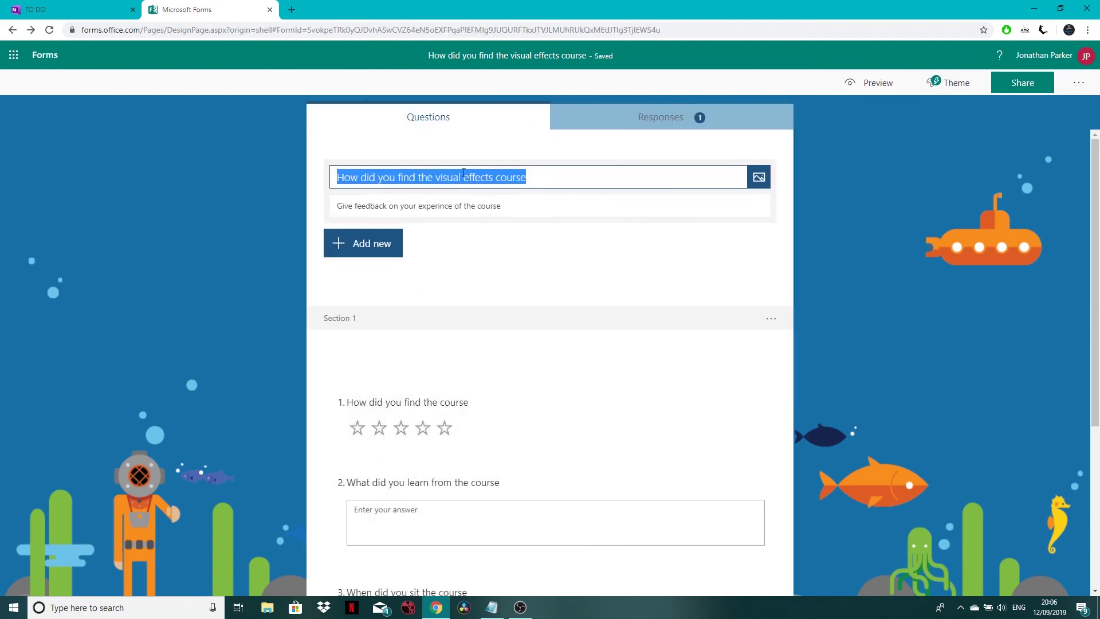
pyautogui.scroll(-5, 652, 236)
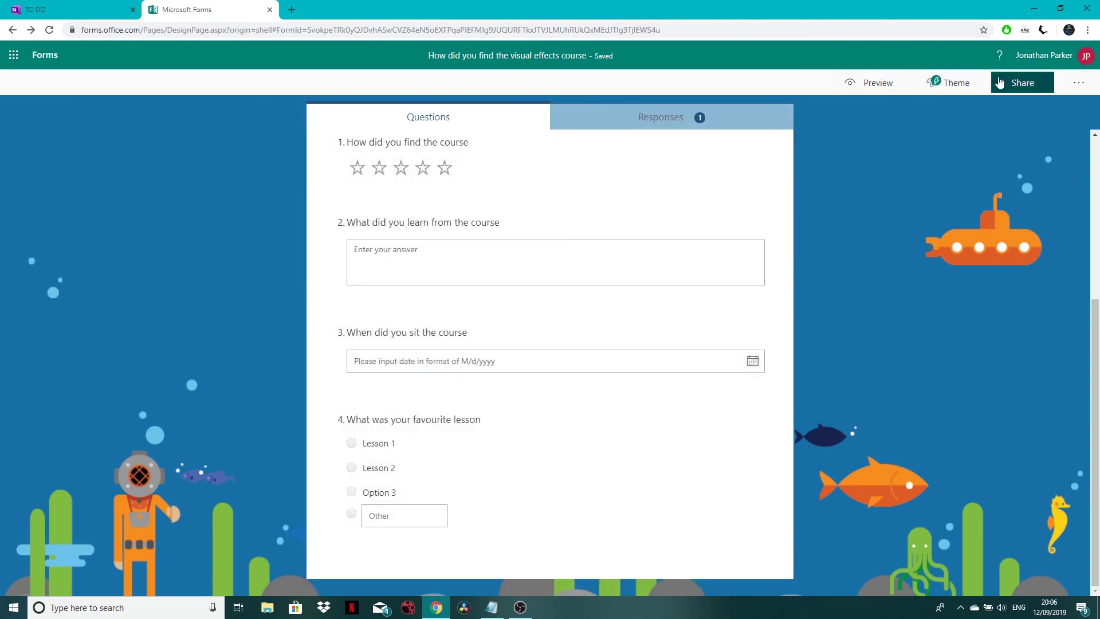